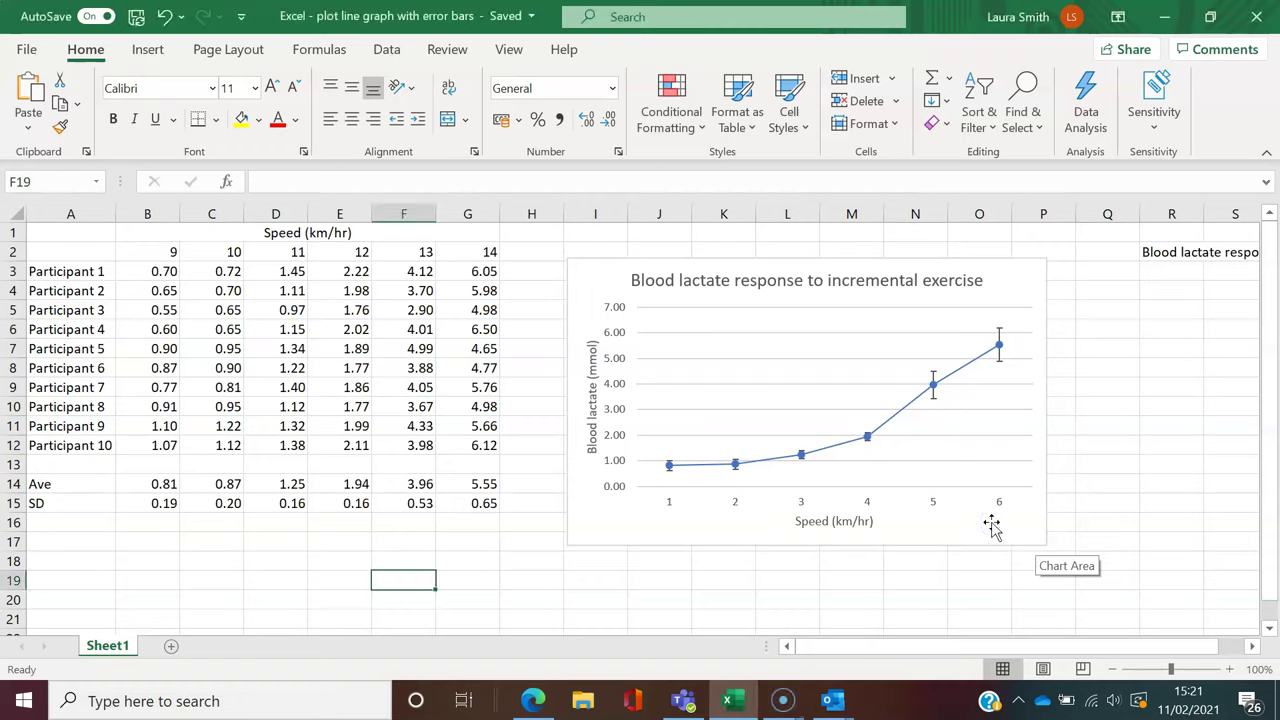
Delete the existing blood lactate response chart from the worksheet
{"action": "left_click", "coordinate": [991, 527]}
{"action": "key", "text": "Delete"}
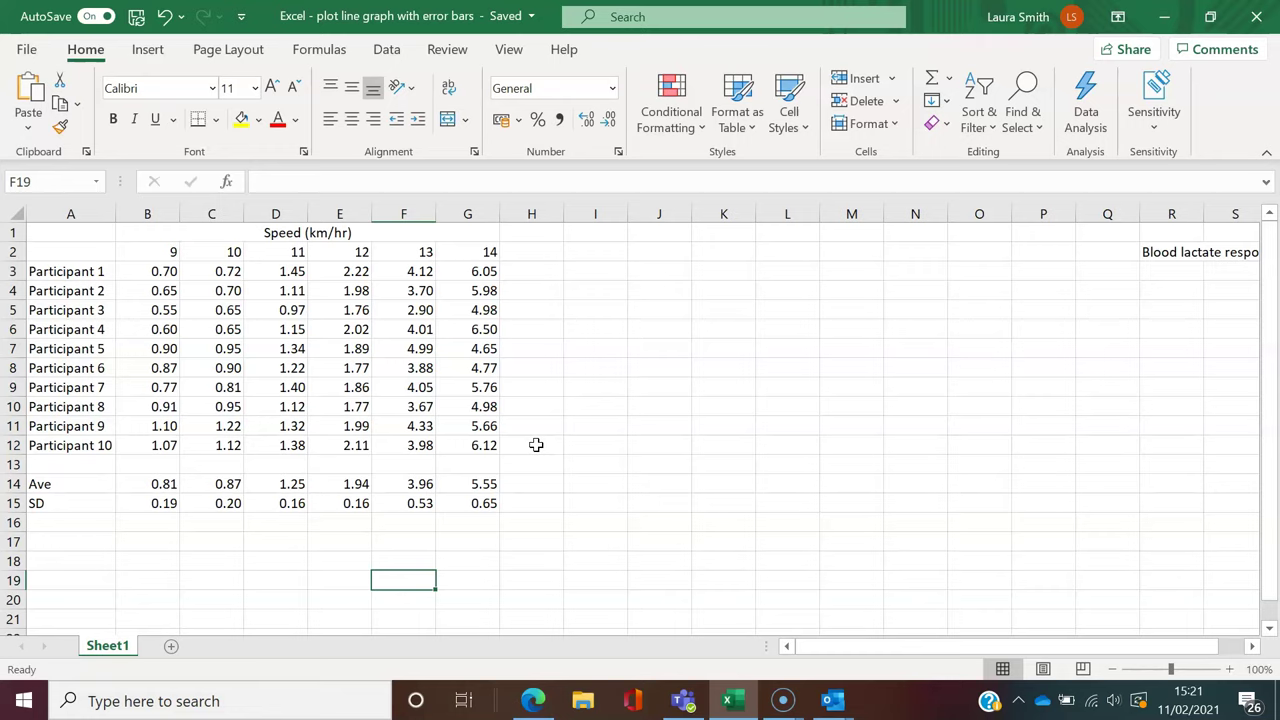
Insert a 2-D line chart with markers from the averages in B14:G14 and place it beside the data table
{"action": "left_click", "coordinate": [153, 484]}
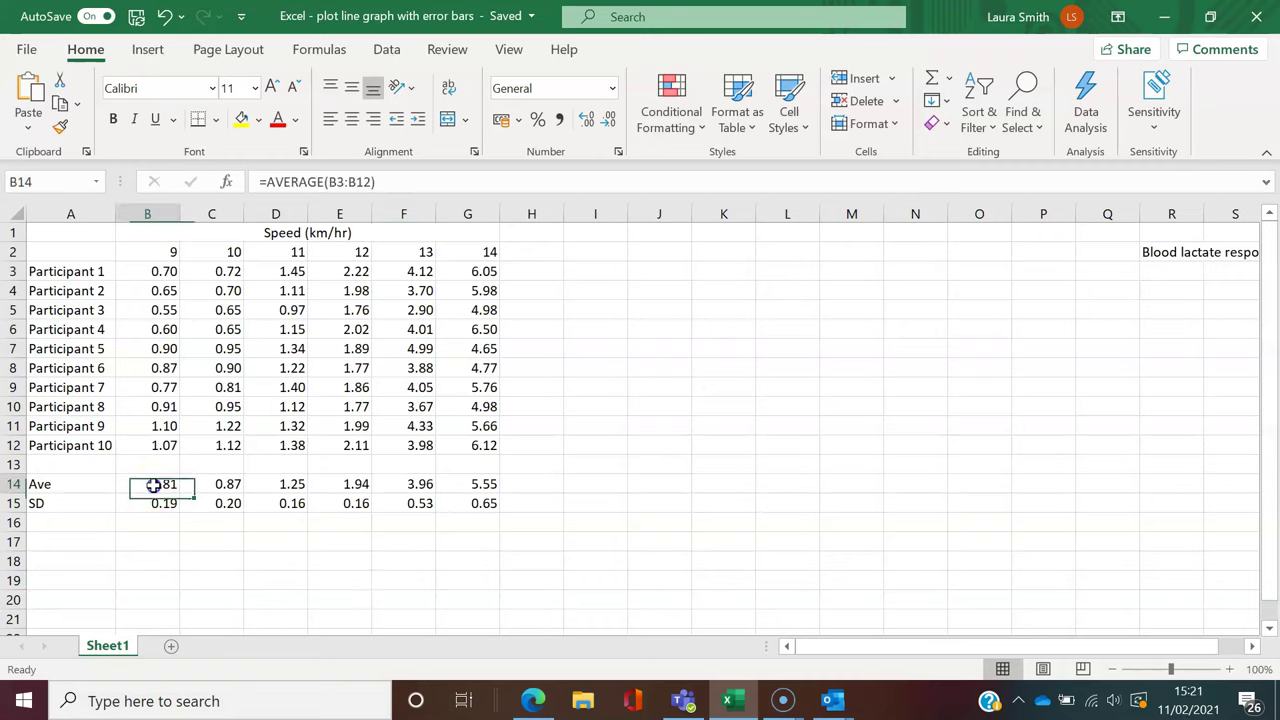
{"action": "left_click_drag", "start_coordinate": [153, 484], "coordinate": [486, 488]}
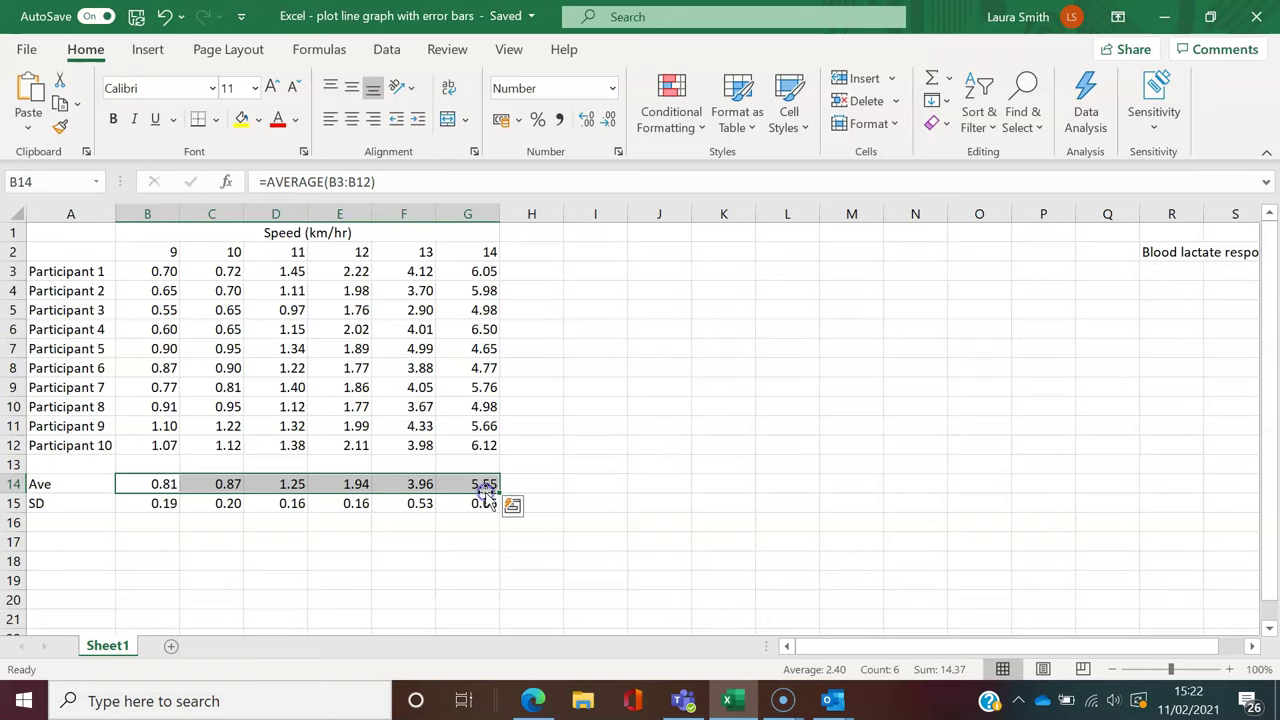
{"action": "left_click", "coordinate": [141, 52]}
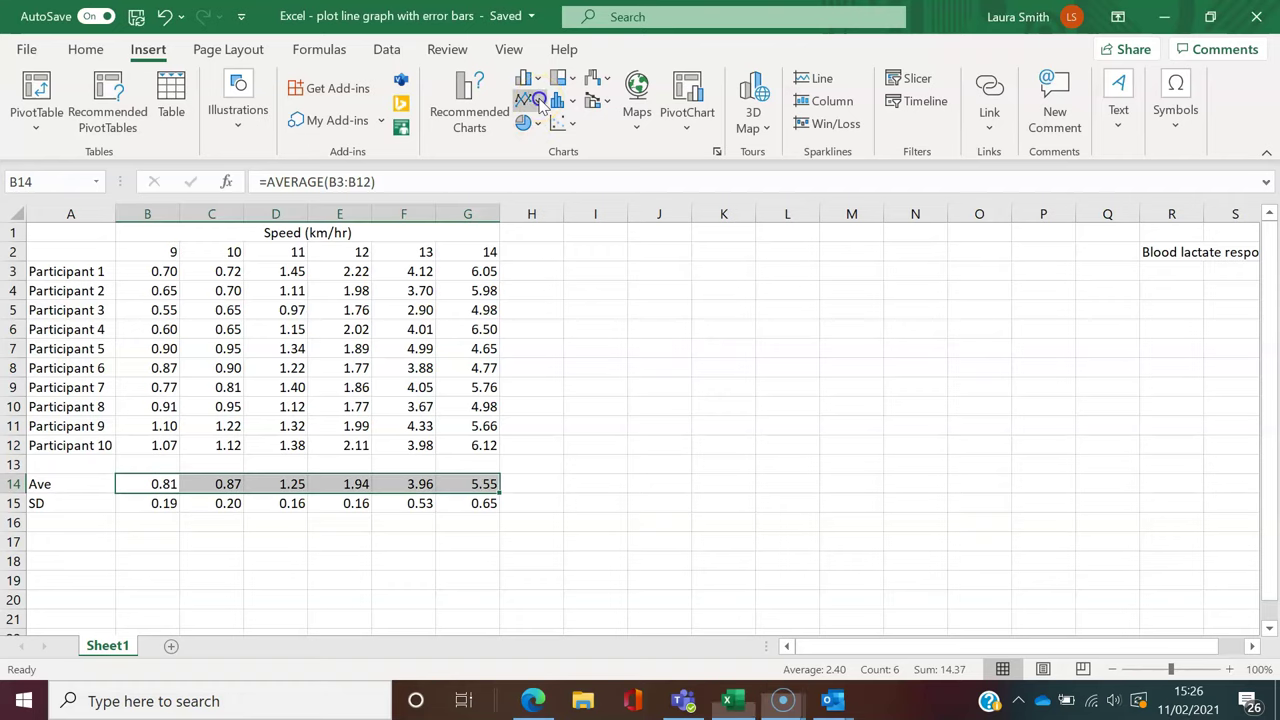
{"action": "left_click", "coordinate": [540, 102]}
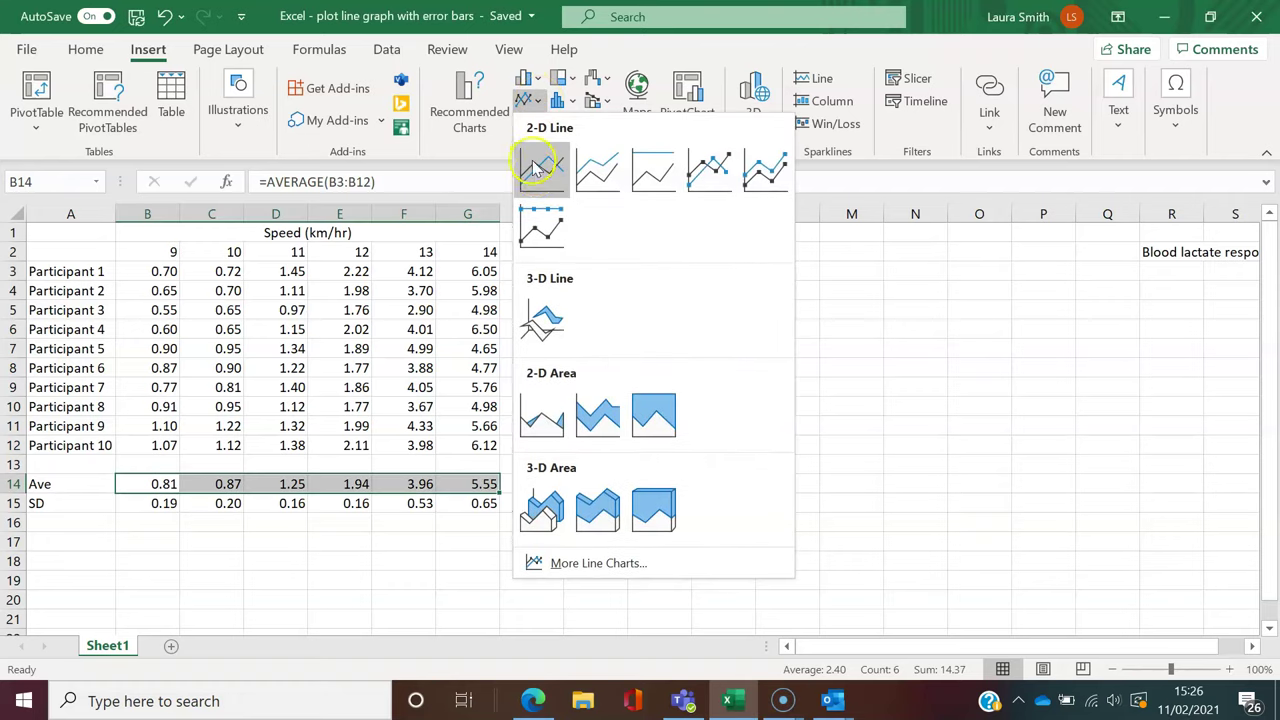
{"action": "left_click", "coordinate": [714, 168]}
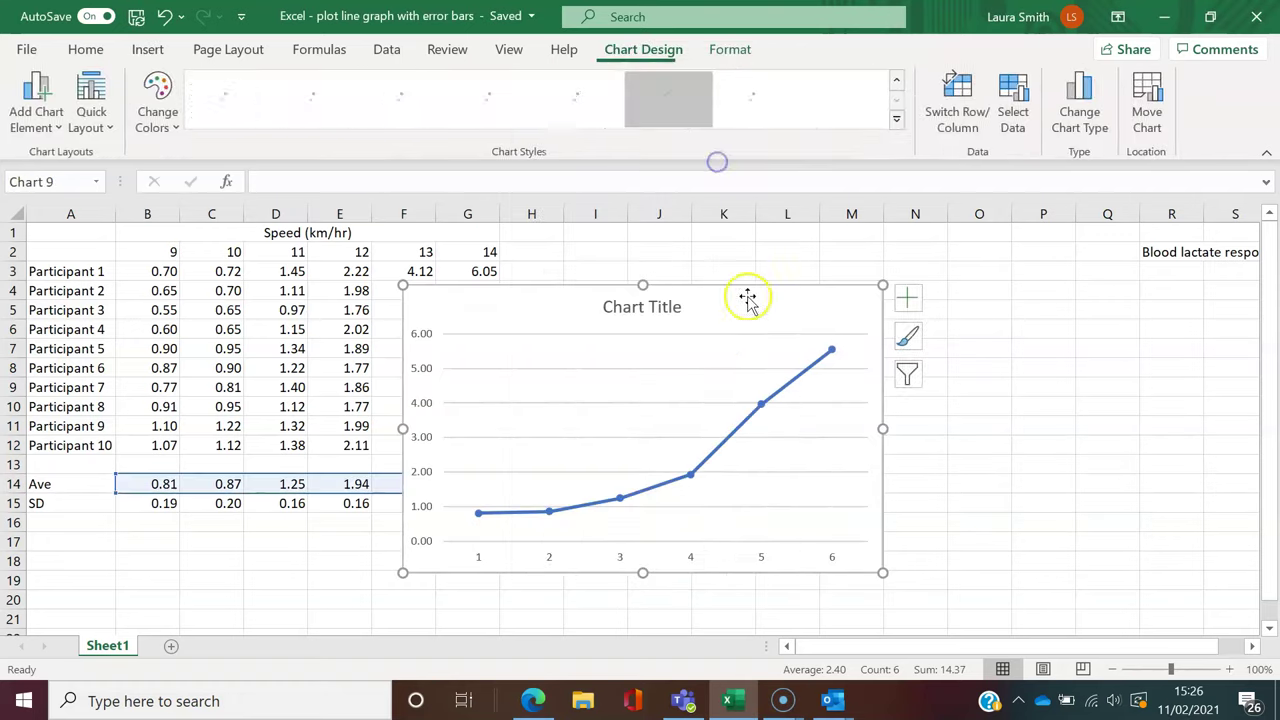
{"action": "mouse_move", "coordinate": [751, 317]}
{"action": "left_mouse_down"}
{"action": "mouse_move", "coordinate": [966, 260]}
{"action": "mouse_move", "coordinate": [911, 285]}
{"action": "left_mouse_up"}
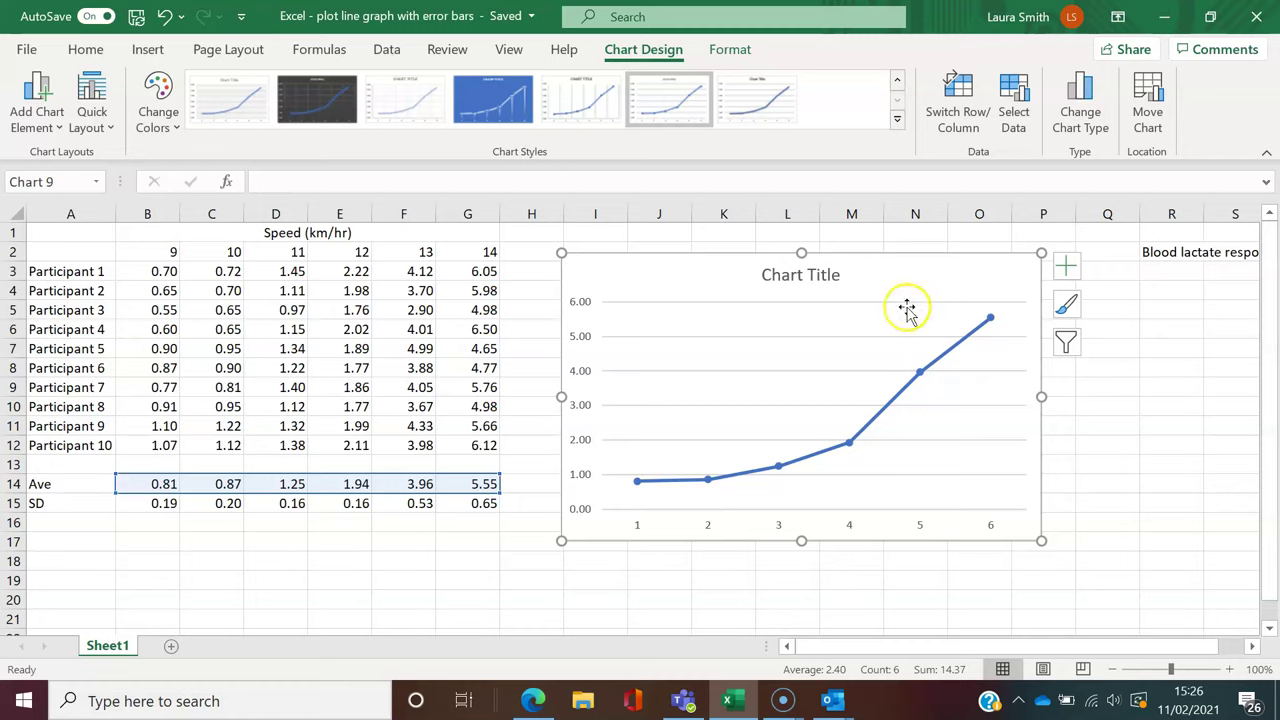
{"action": "left_click", "coordinate": [698, 600]}
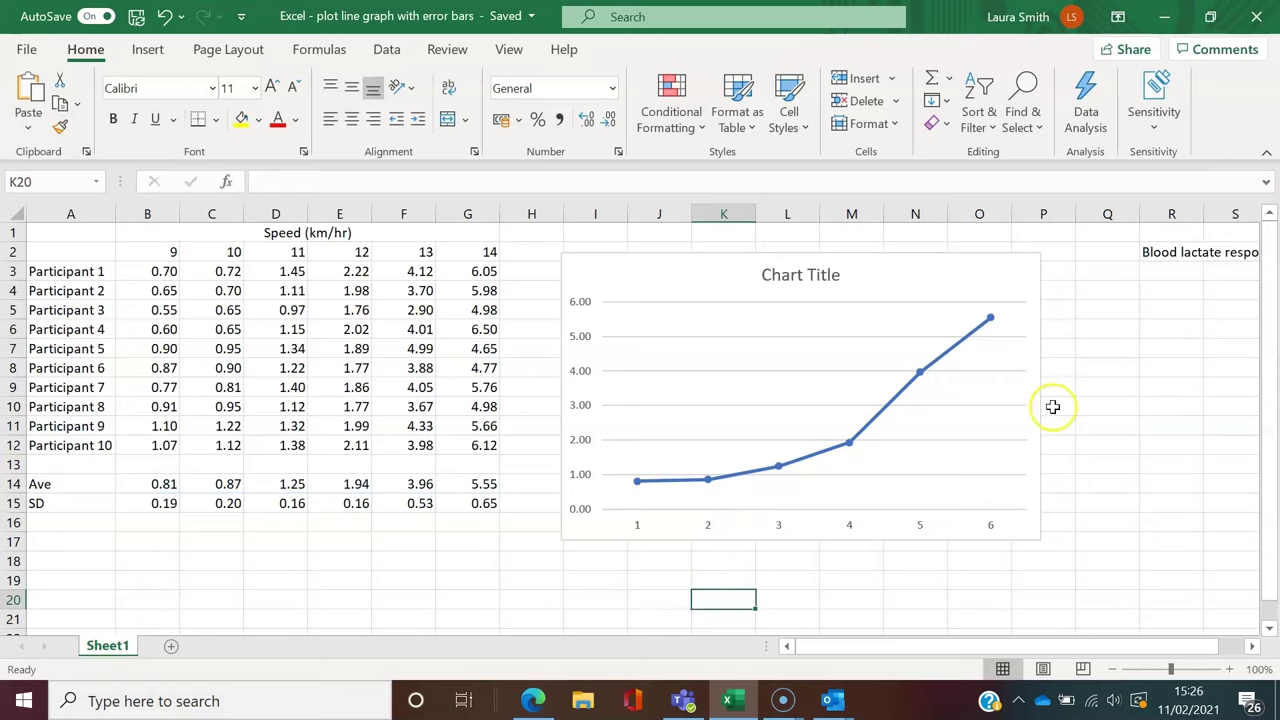
Add error bars to the line chart through the detailed options and bring up their error amount settings
{"action": "left_click", "coordinate": [963, 279]}
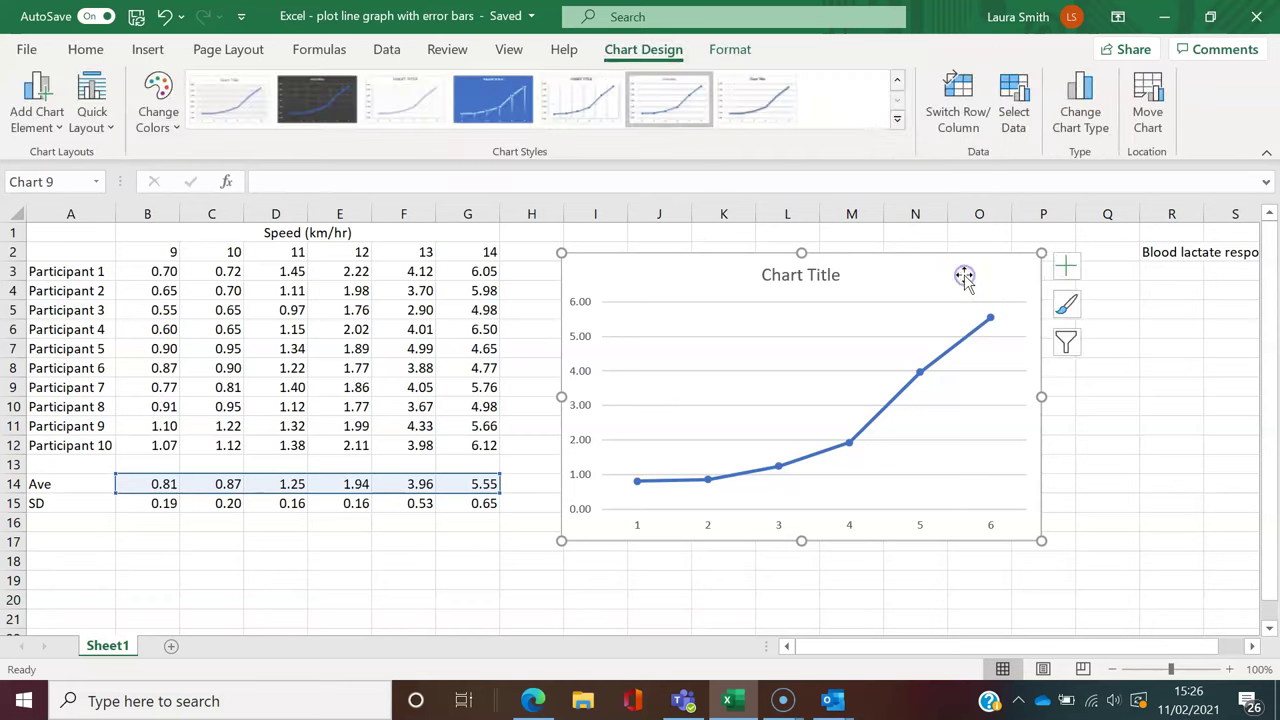
{"action": "left_click", "coordinate": [1066, 266]}
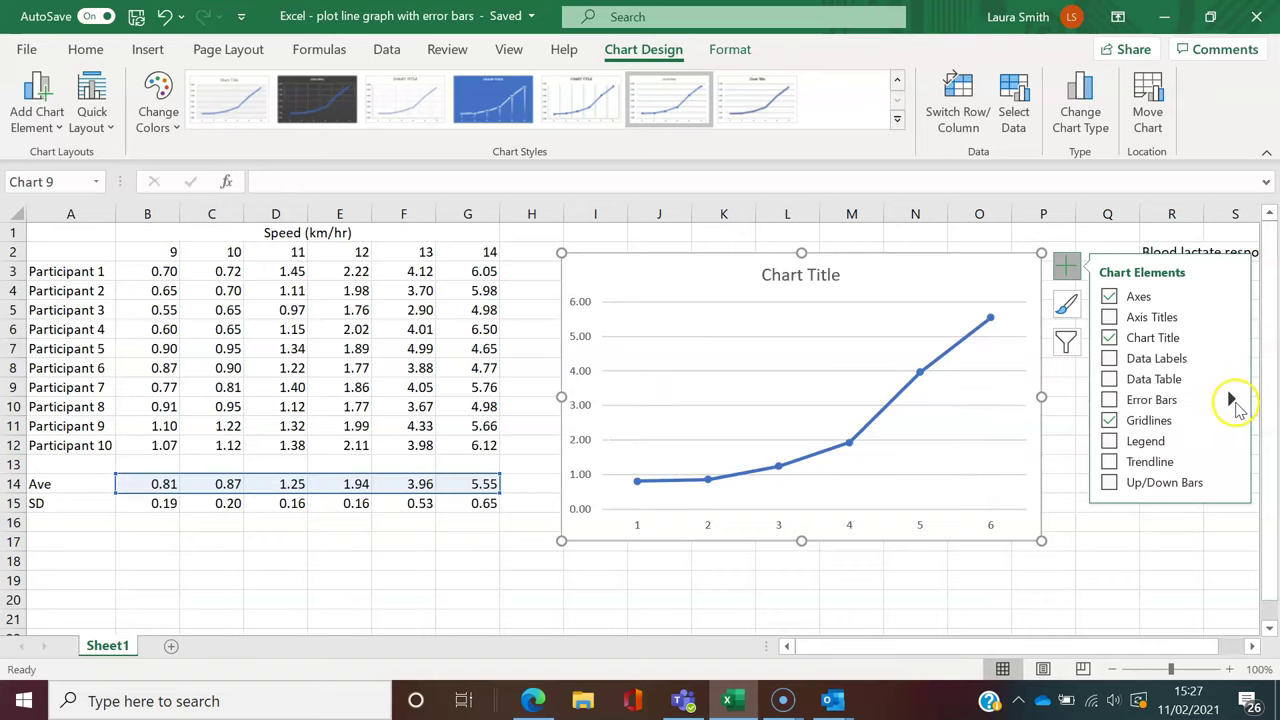
{"action": "left_click", "coordinate": [1231, 401]}
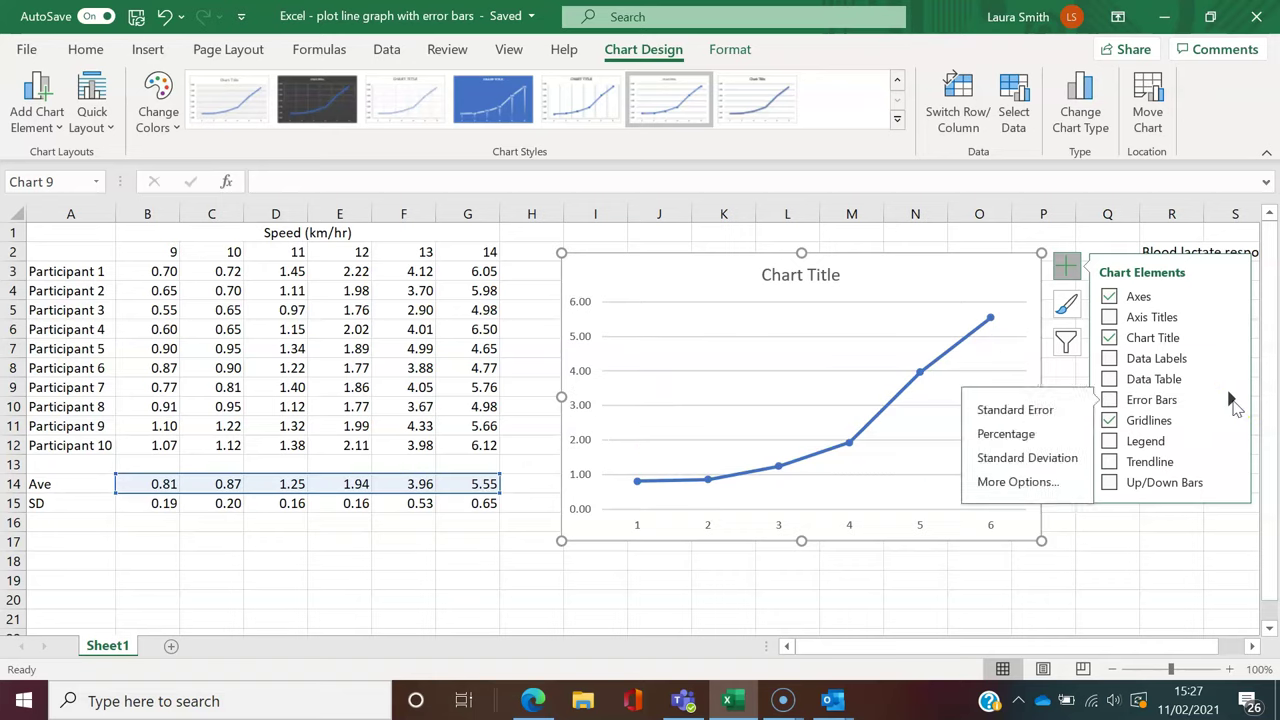
{"action": "left_click", "coordinate": [1053, 408]}
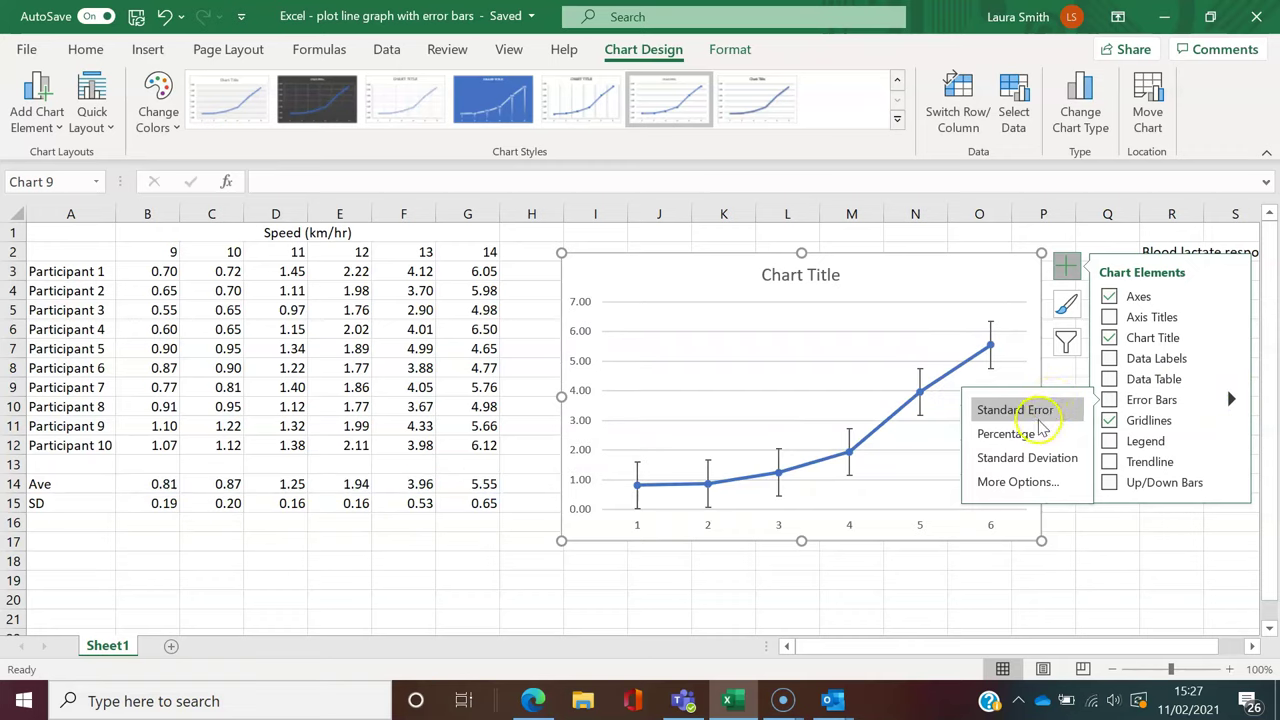
{"action": "left_click", "coordinate": [1030, 457]}
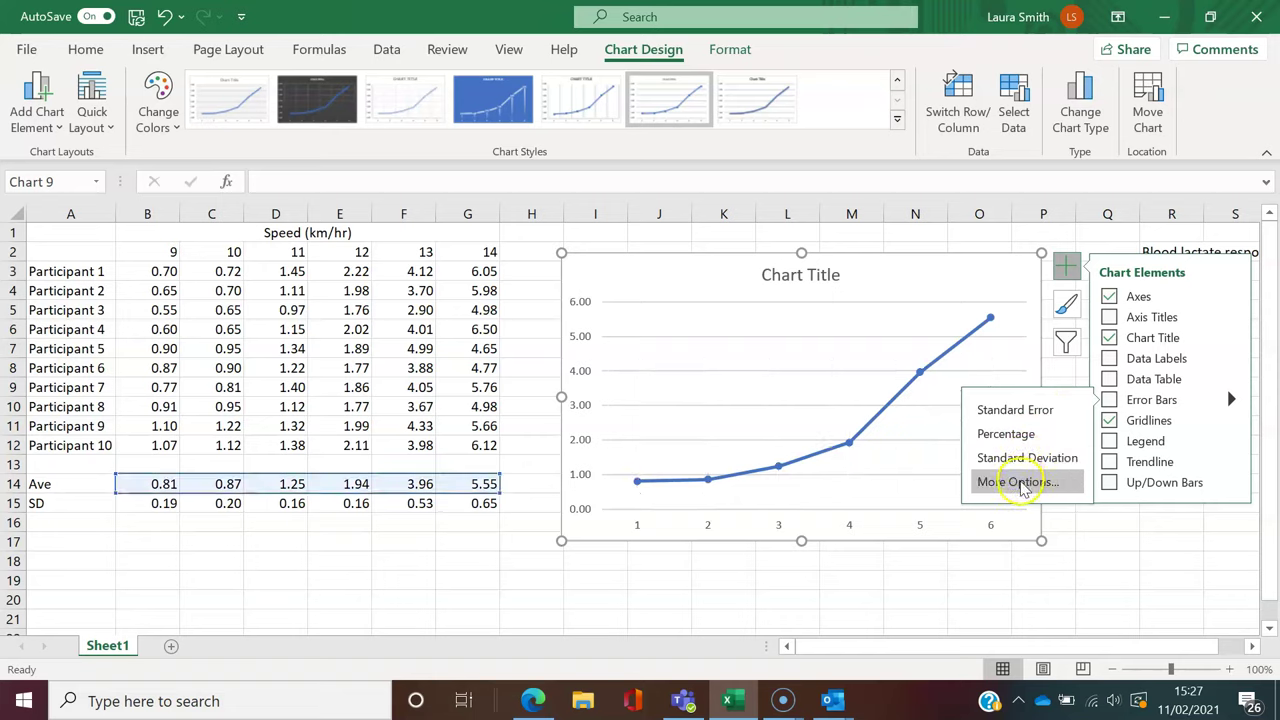
{"action": "left_click", "coordinate": [1018, 482]}
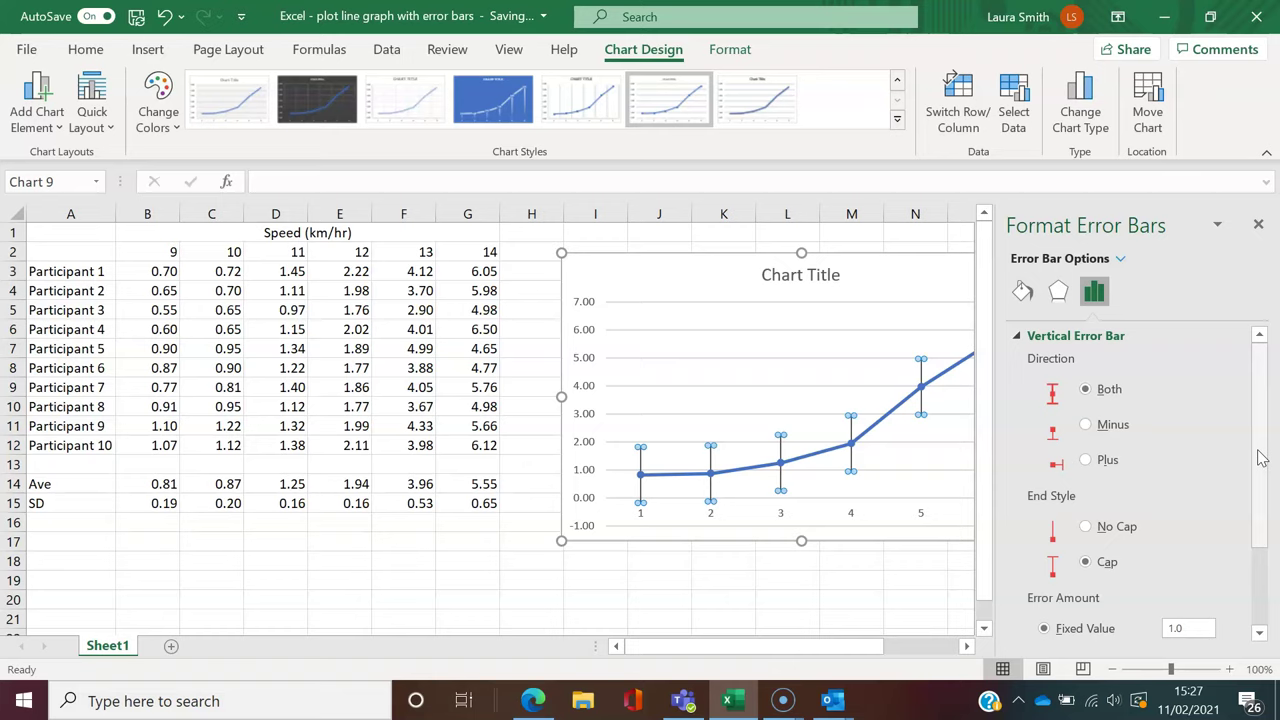
{"action": "left_click_drag", "start_coordinate": [1262, 458], "coordinate": [1263, 538]}
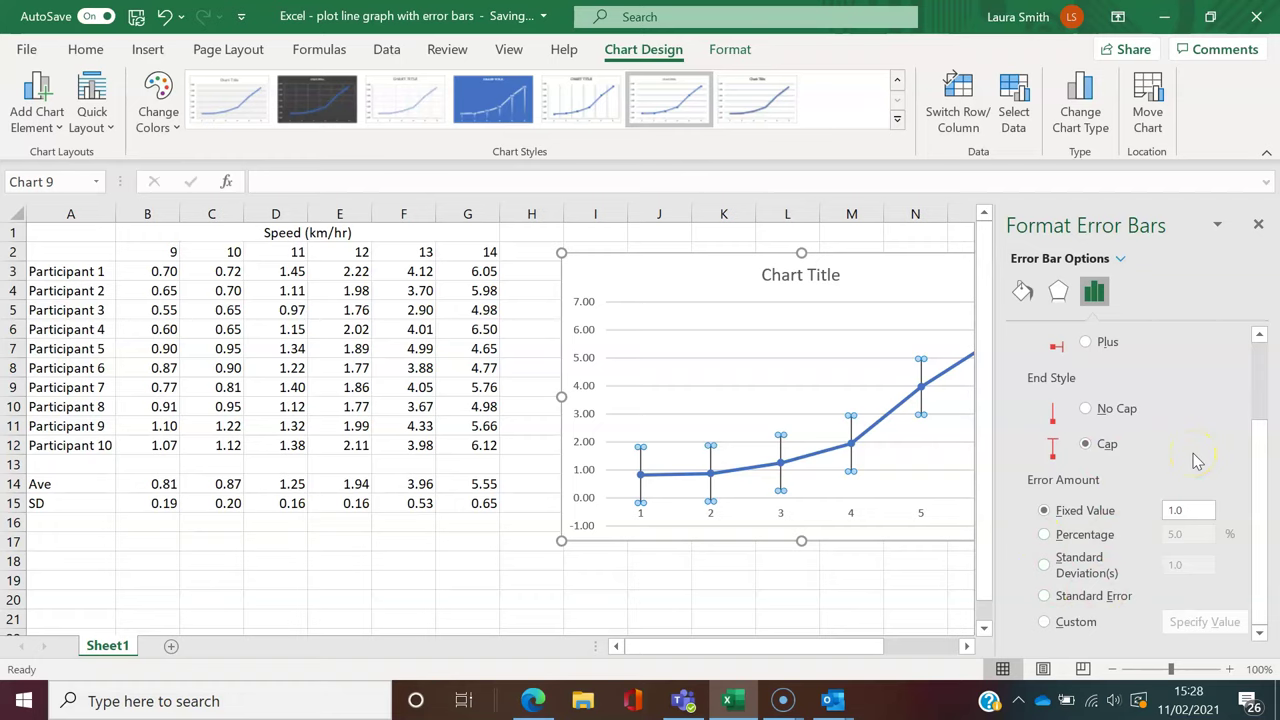
Switch the error amount to Custom and set the positive error value to the SD range B15:G15
{"action": "left_click", "coordinate": [1044, 624]}
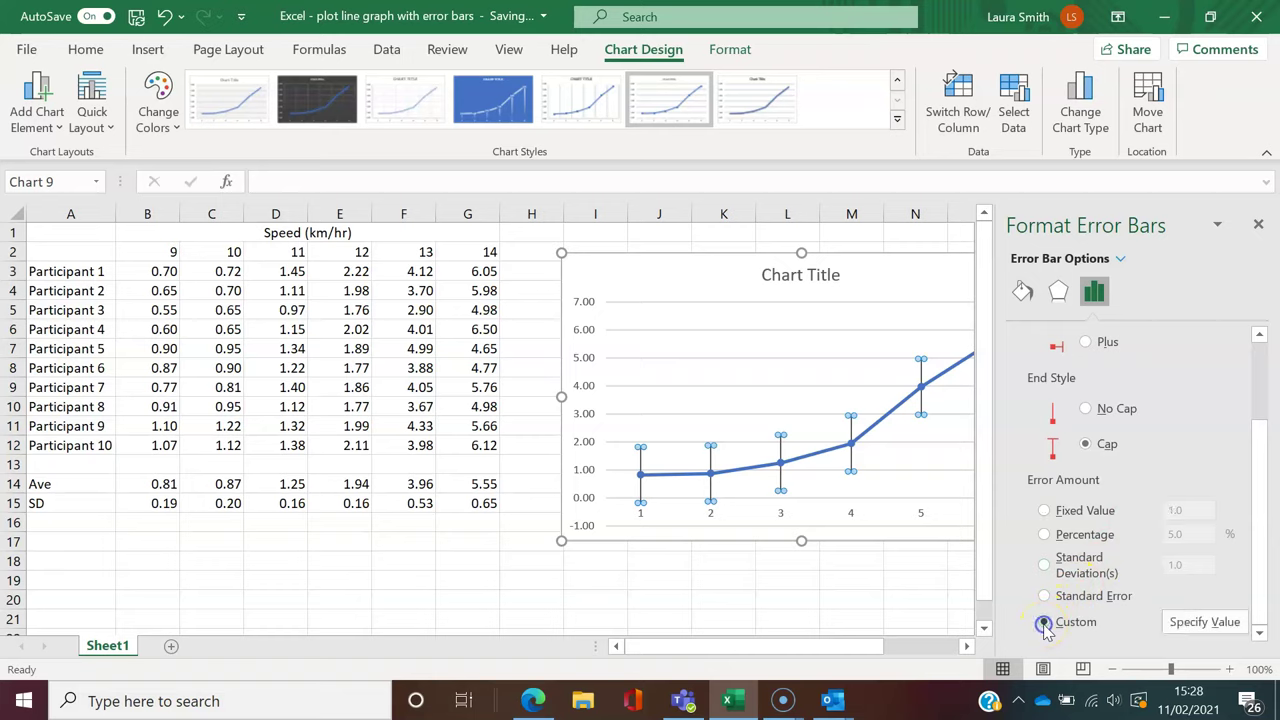
{"action": "left_click", "coordinate": [1184, 627]}
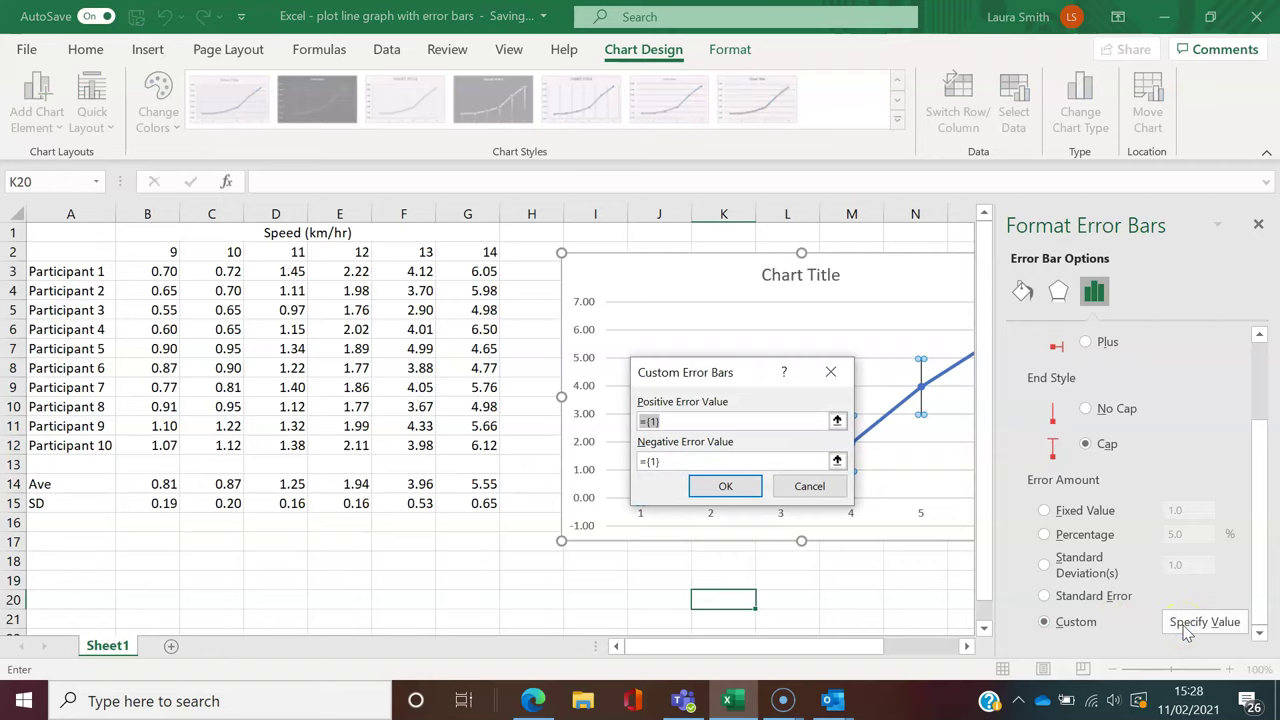
{"action": "left_click", "coordinate": [838, 421]}
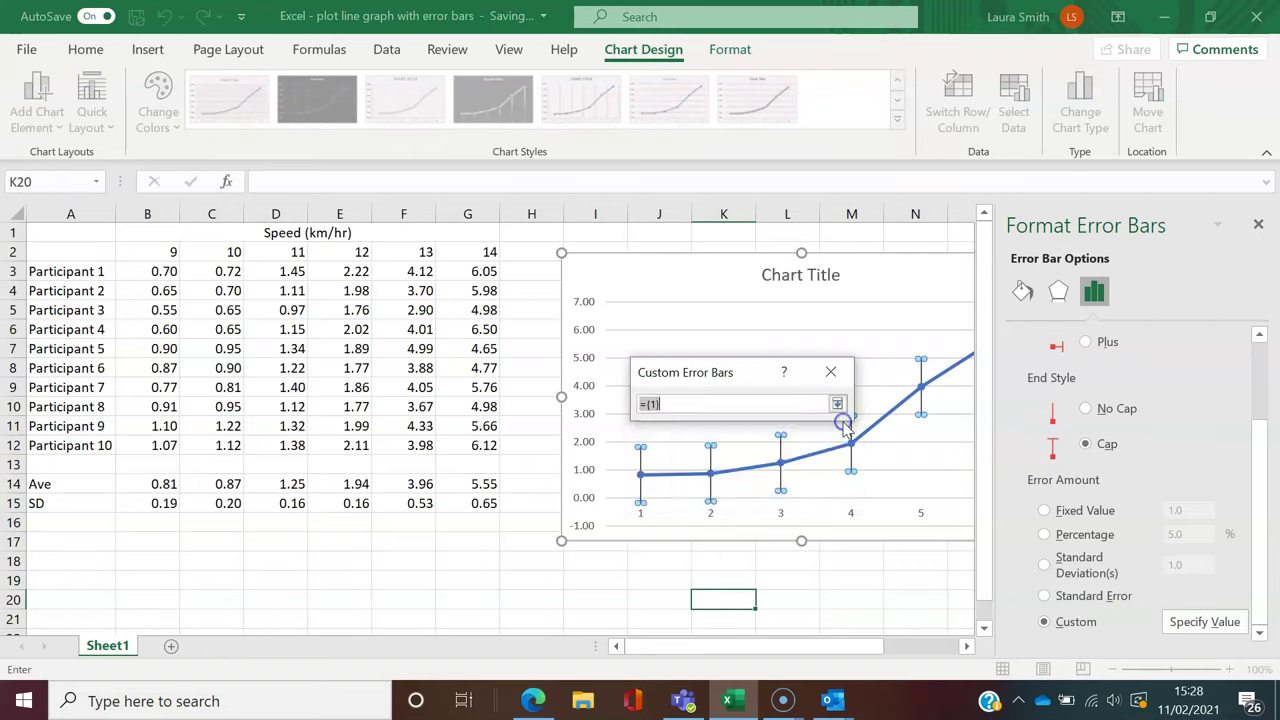
{"action": "left_click", "coordinate": [180, 492]}
{"action": "left_click", "coordinate": [162, 502]}
{"action": "left_click_drag", "start_coordinate": [170, 502], "coordinate": [226, 503]}
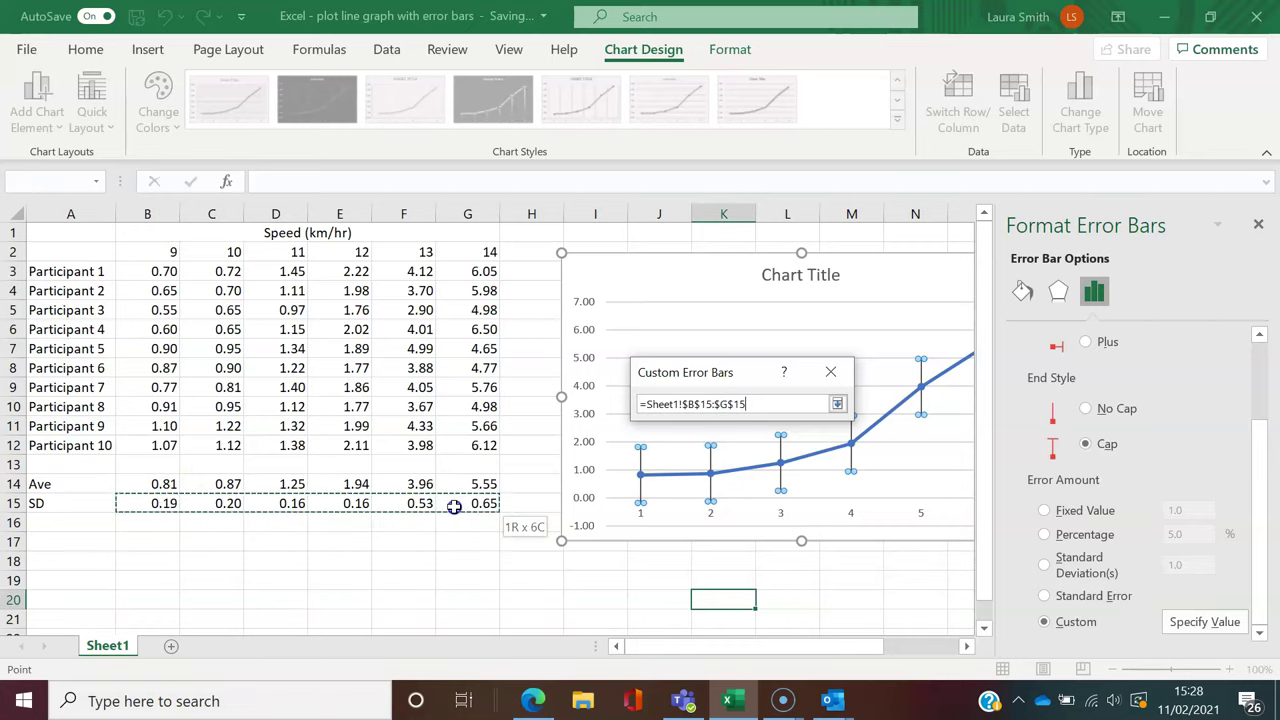
{"action": "left_click_drag", "start_coordinate": [454, 507], "coordinate": [454, 507]}
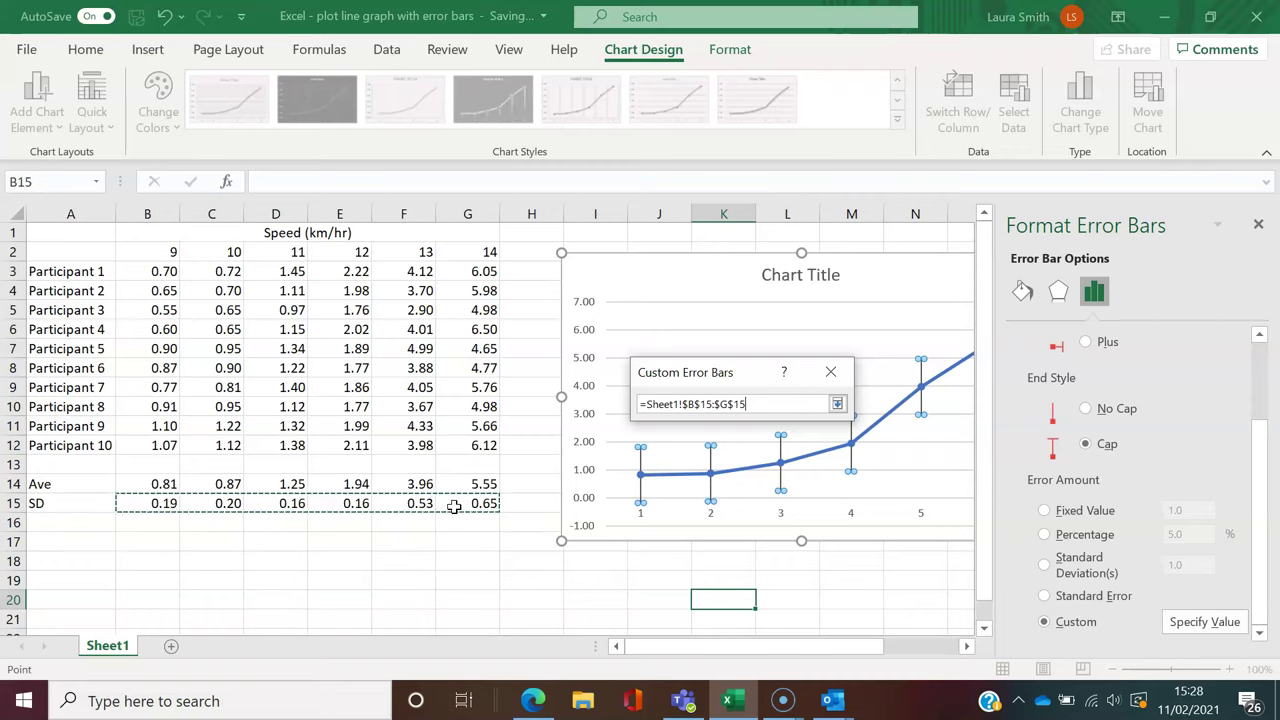
{"action": "left_click", "coordinate": [837, 404]}
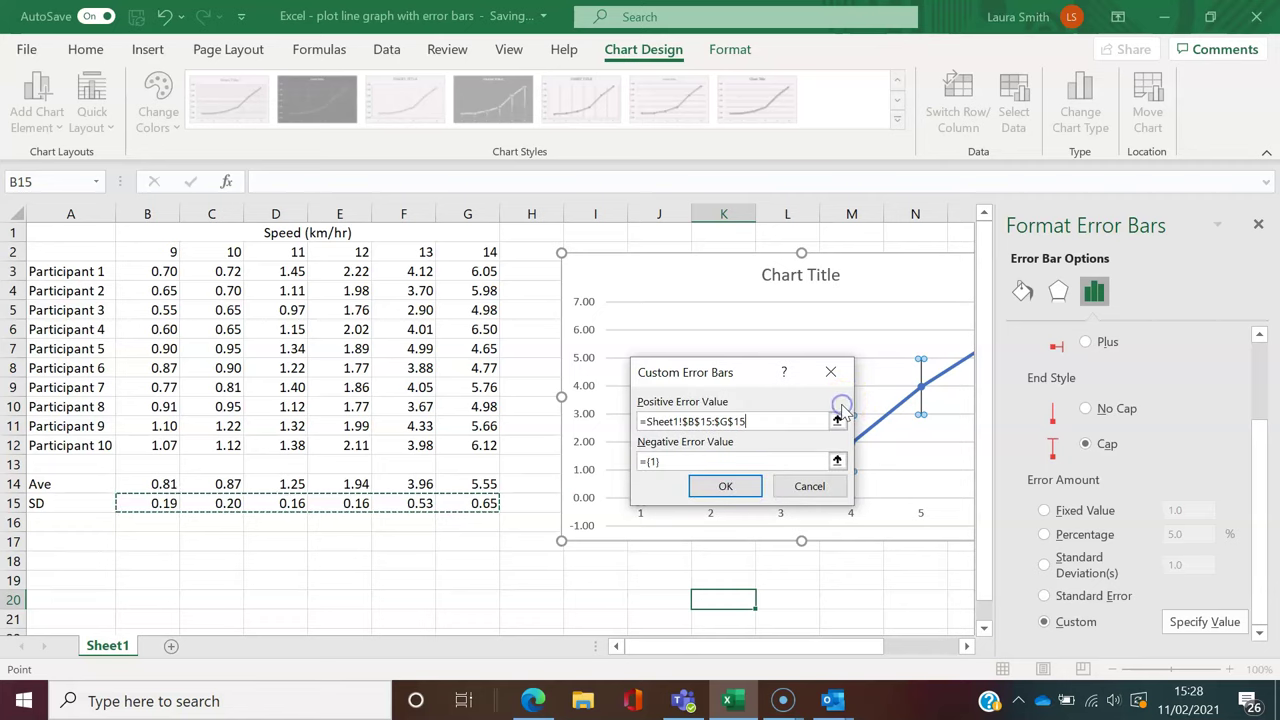
Set the negative error value to the SD range B15:G15, apply the custom values and close the error bar formatting
{"action": "left_click", "coordinate": [837, 461]}
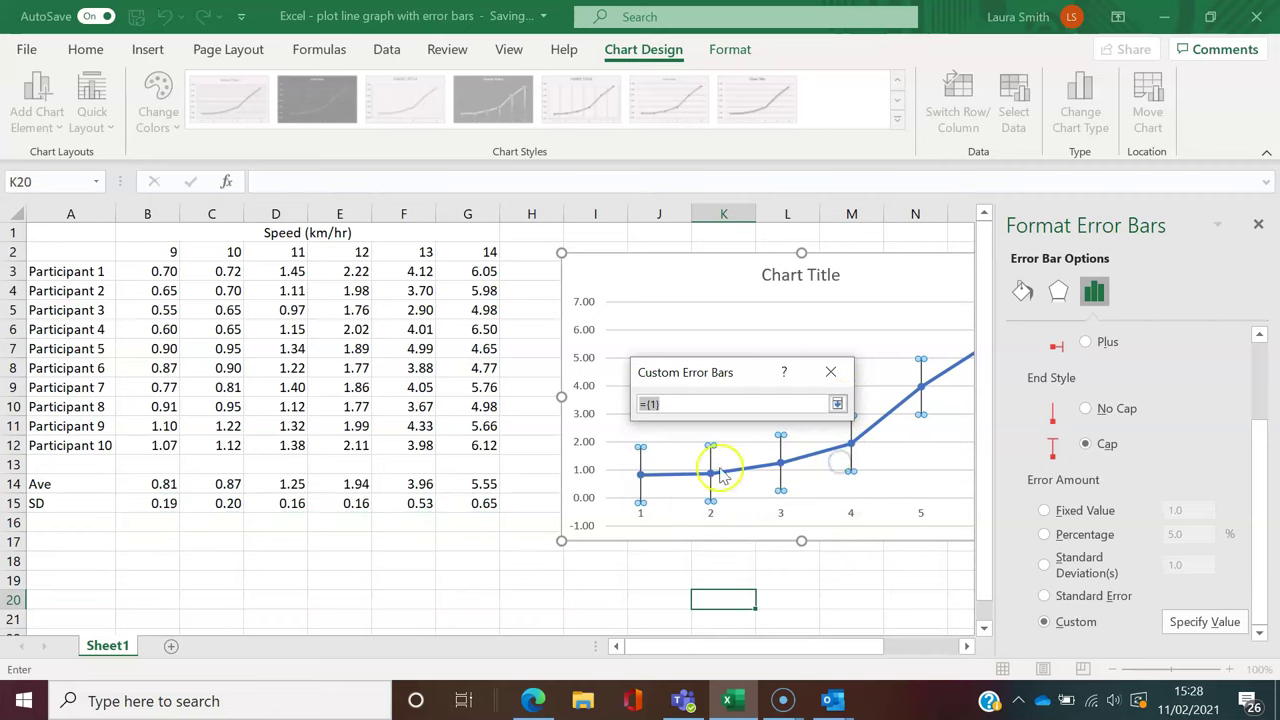
{"action": "left_click_drag", "start_coordinate": [157, 503], "coordinate": [279, 503]}
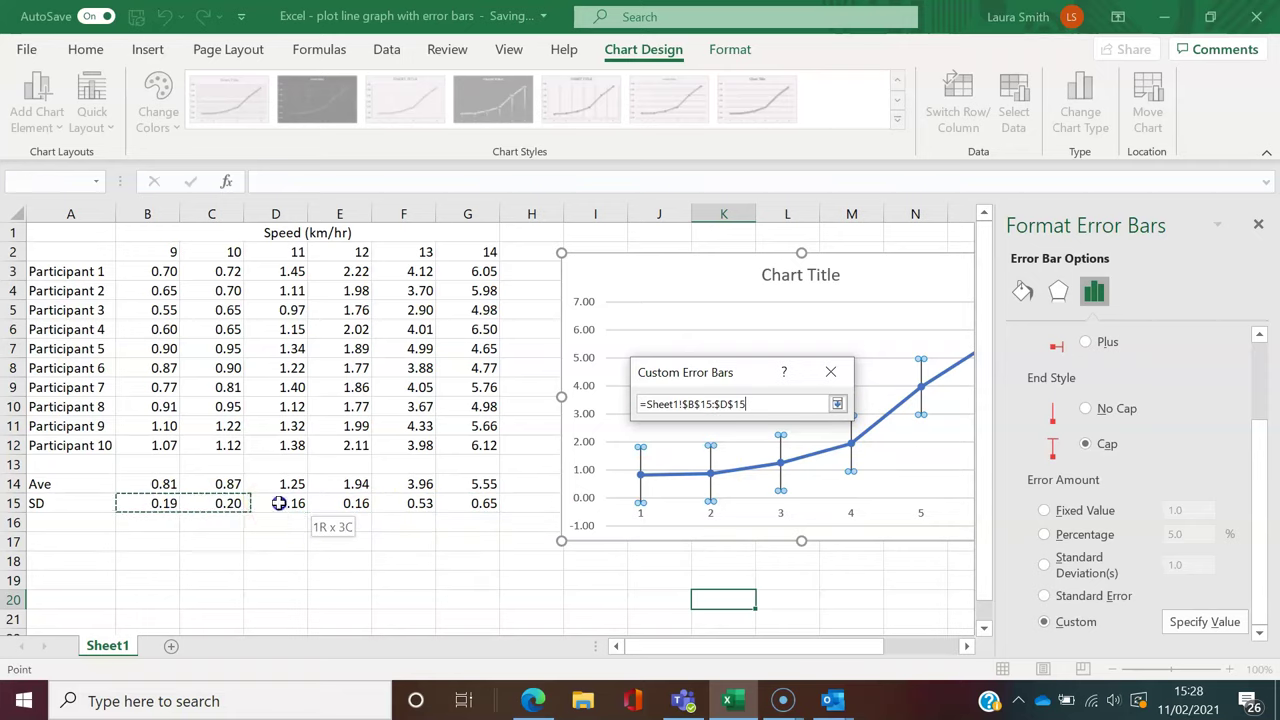
{"action": "left_click_drag", "start_coordinate": [467, 498], "coordinate": [467, 498]}
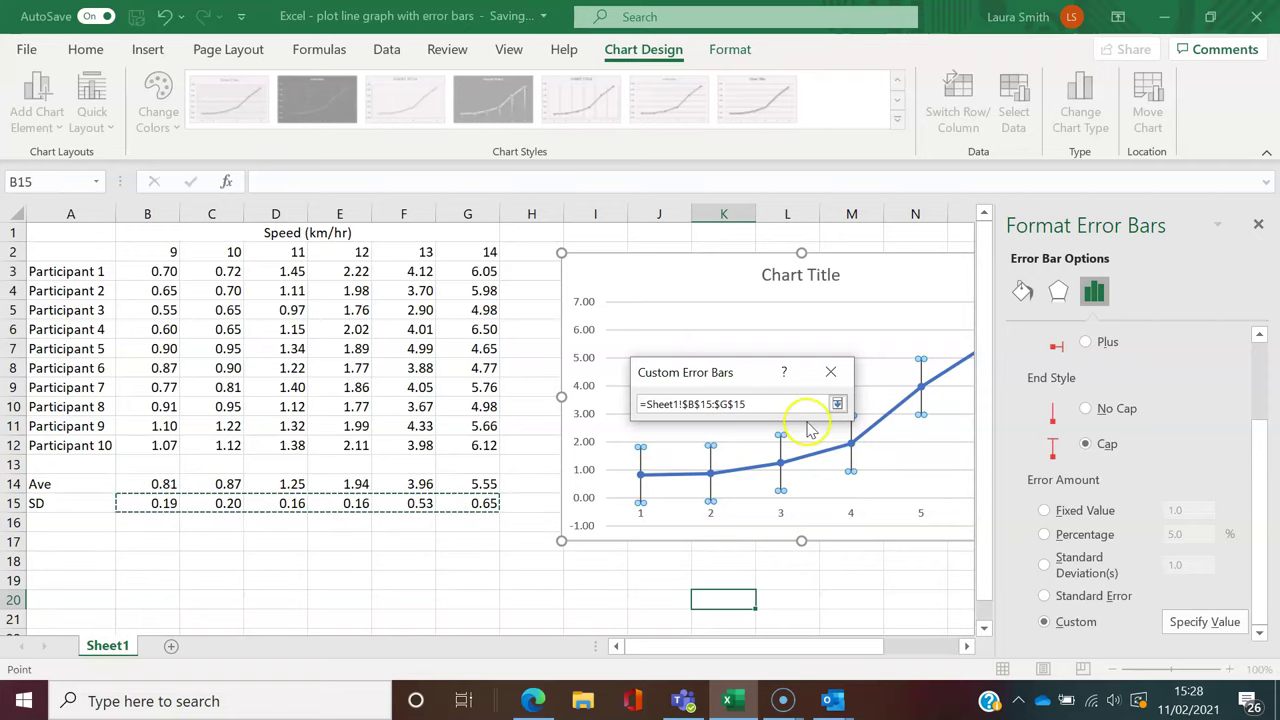
{"action": "left_click", "coordinate": [837, 404]}
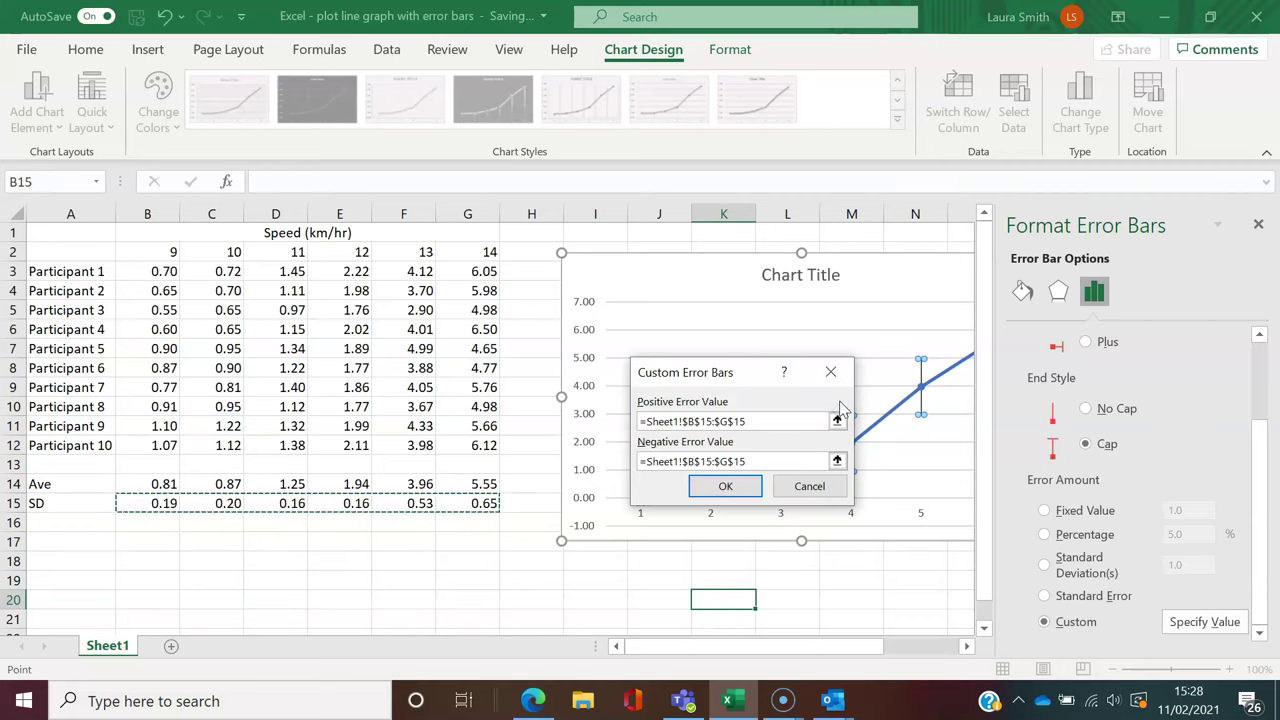
{"action": "left_click", "coordinate": [748, 486]}
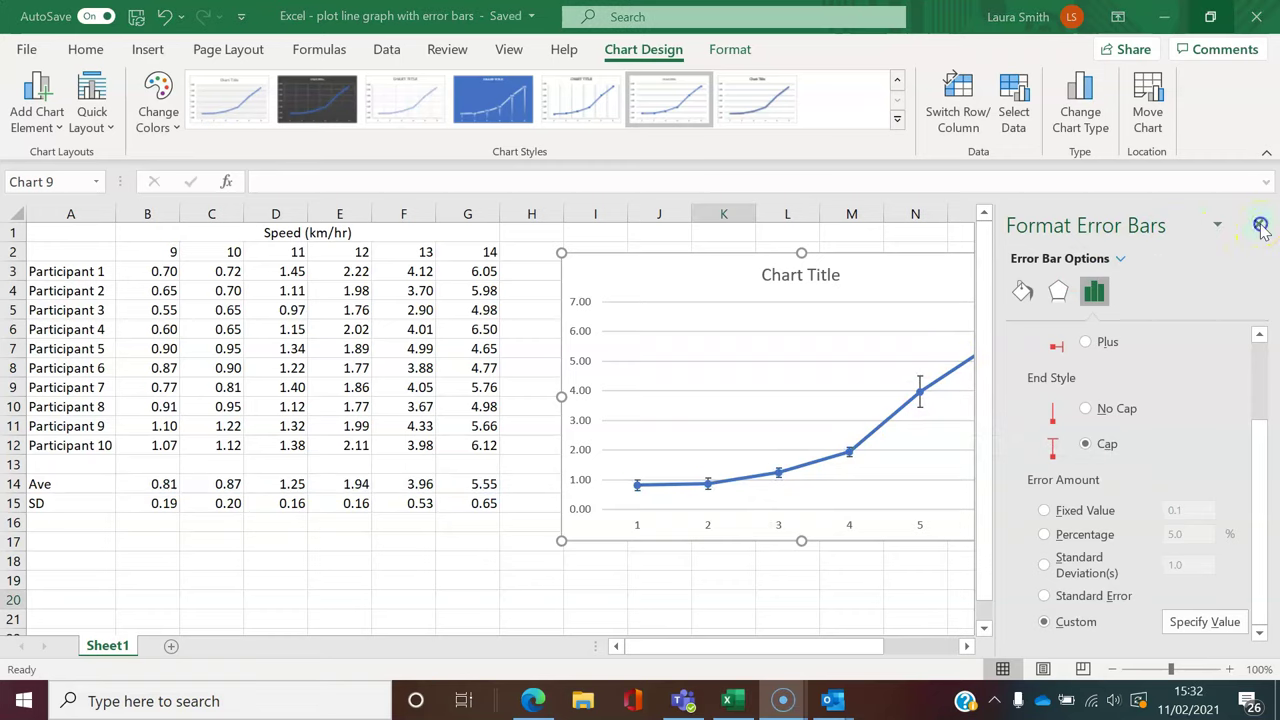
{"action": "left_click", "coordinate": [1259, 226]}
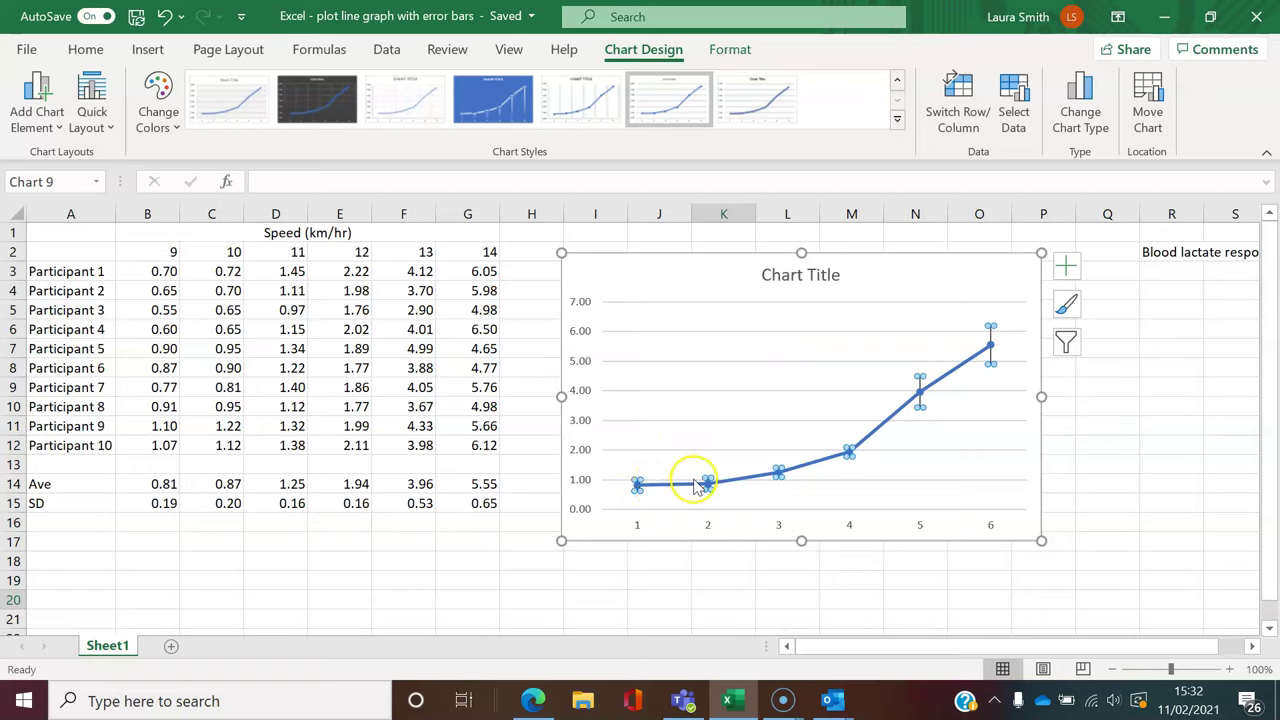
{"action": "left_click", "coordinate": [963, 463]}
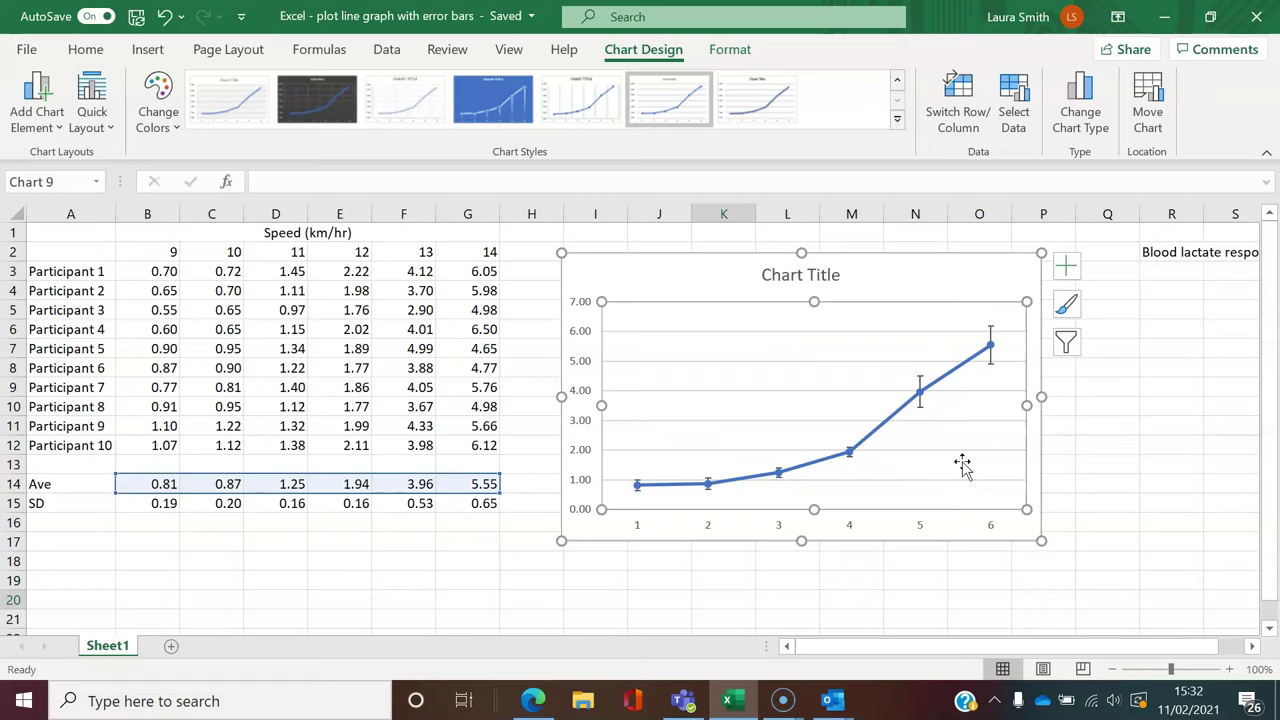
{"action": "left_click", "coordinate": [849, 447]}
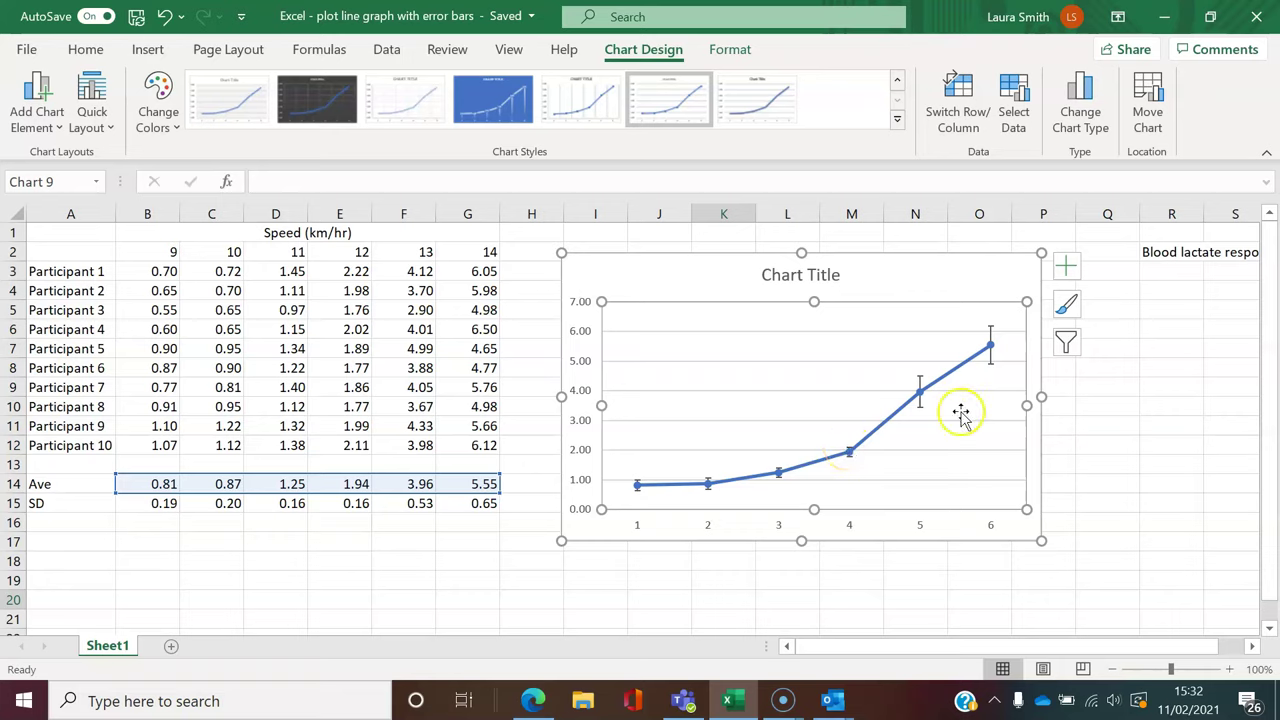
{"action": "left_click", "coordinate": [944, 292]}
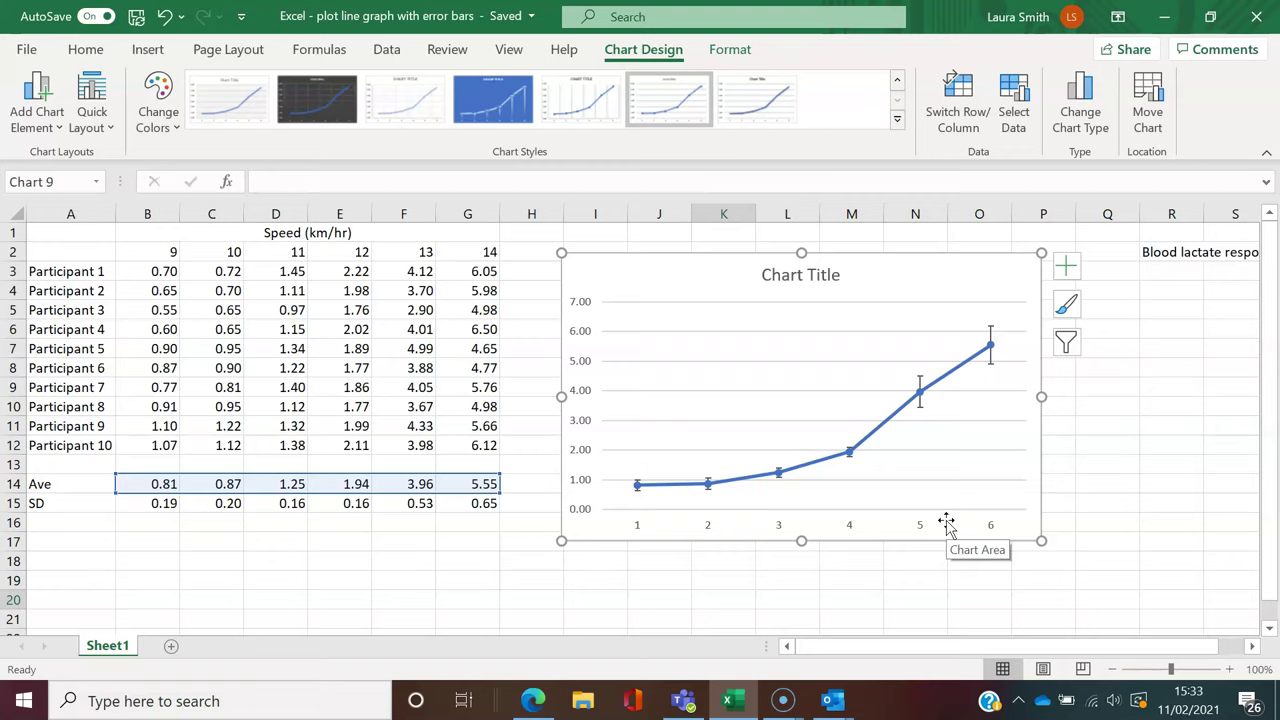
Set the chart's horizontal axis labels to the speed range B2:G2 and apply the data source change
{"action": "right_click", "coordinate": [946, 524]}
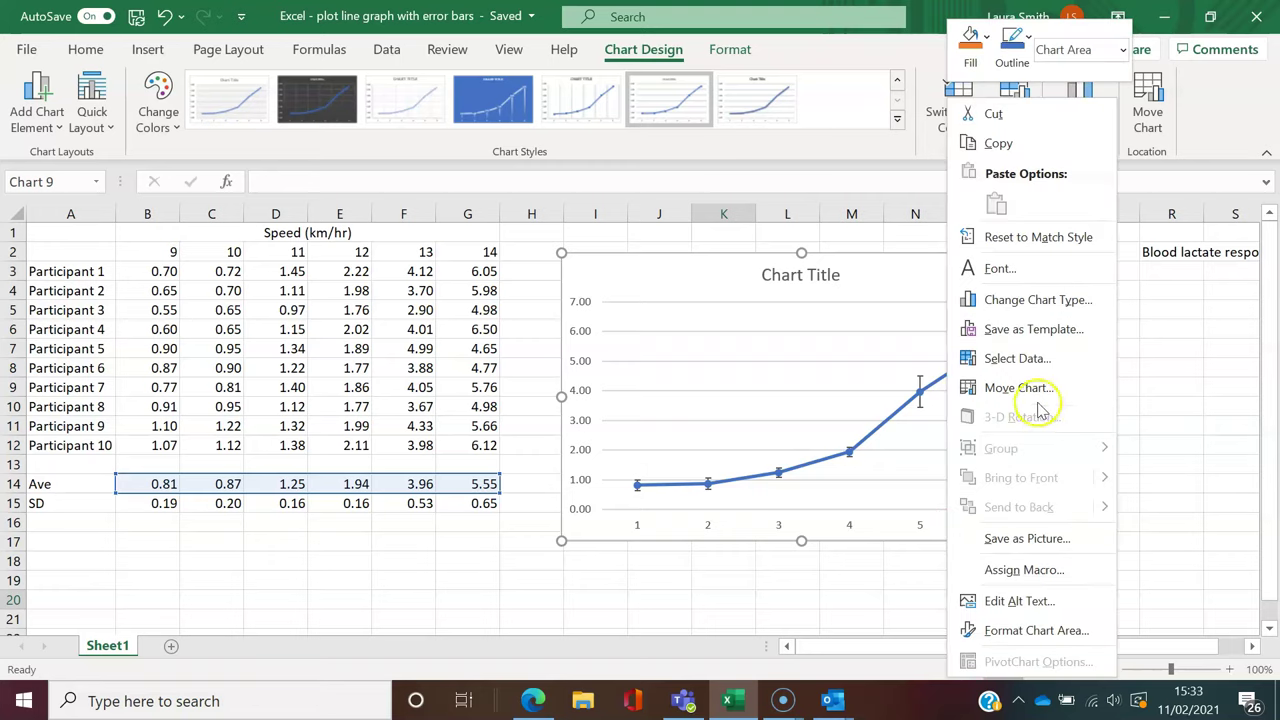
{"action": "left_click", "coordinate": [1037, 372]}
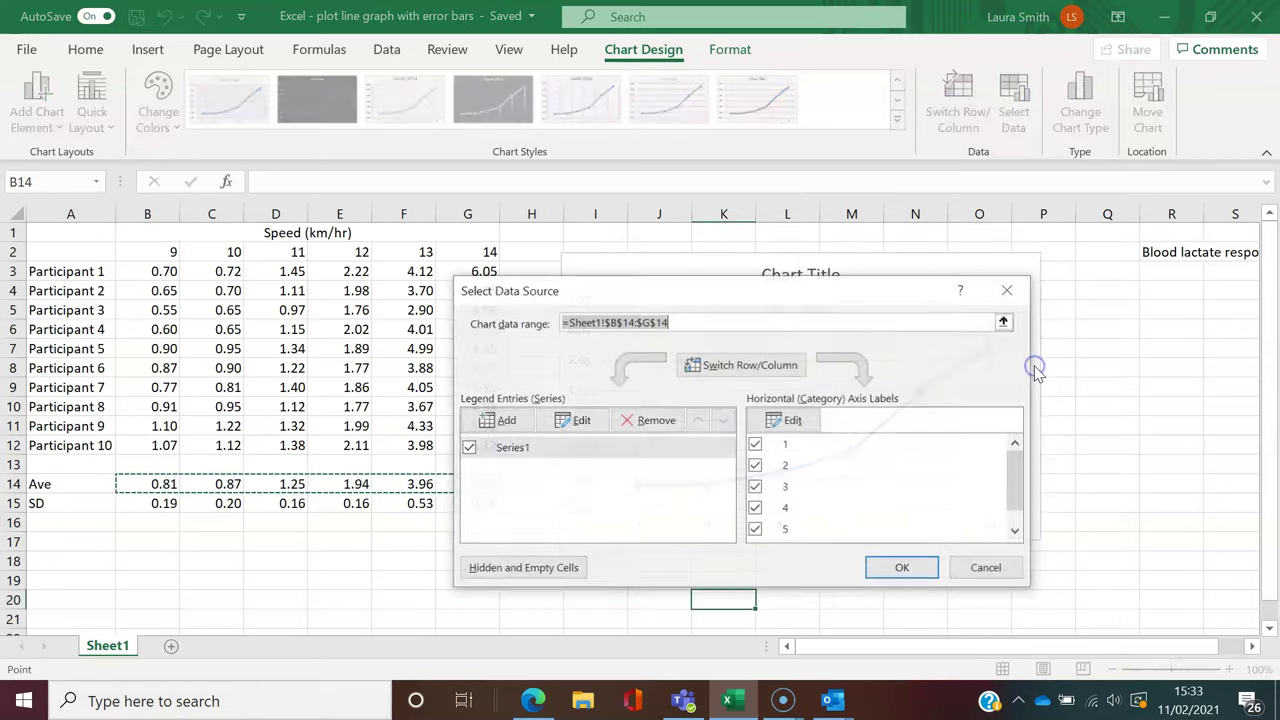
{"action": "left_click", "coordinate": [789, 423]}
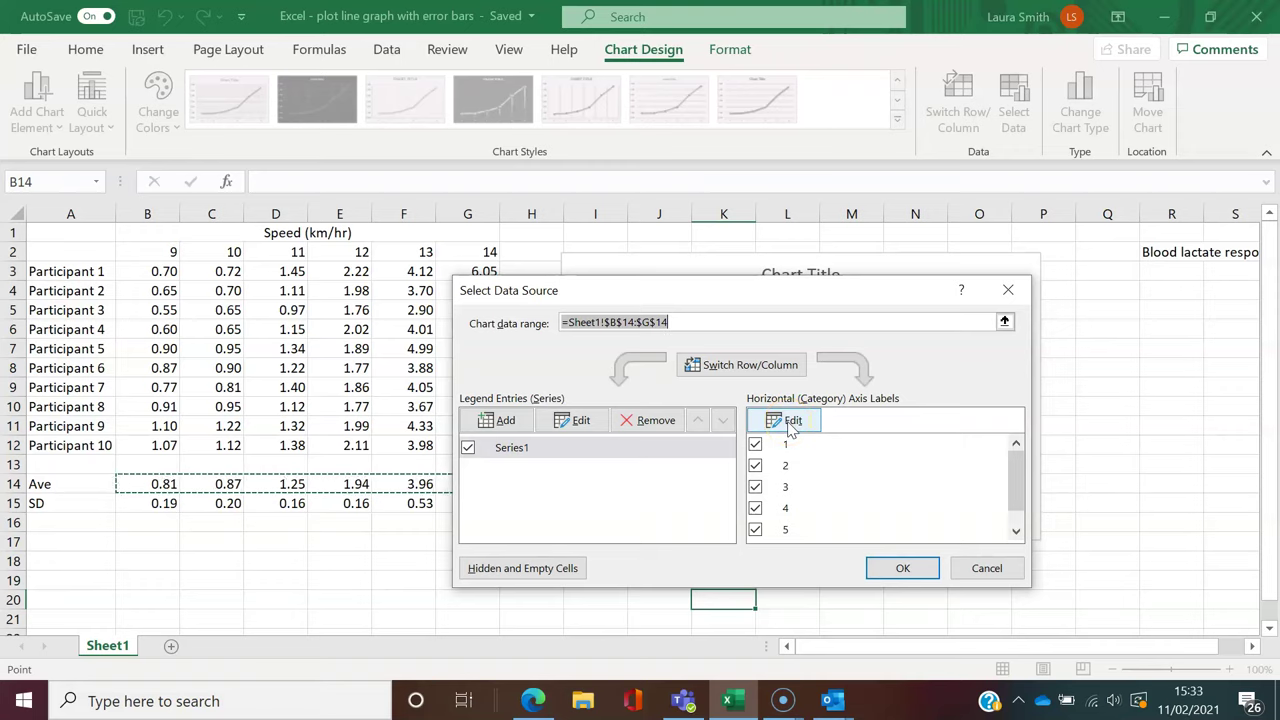
{"action": "left_click", "coordinate": [790, 422]}
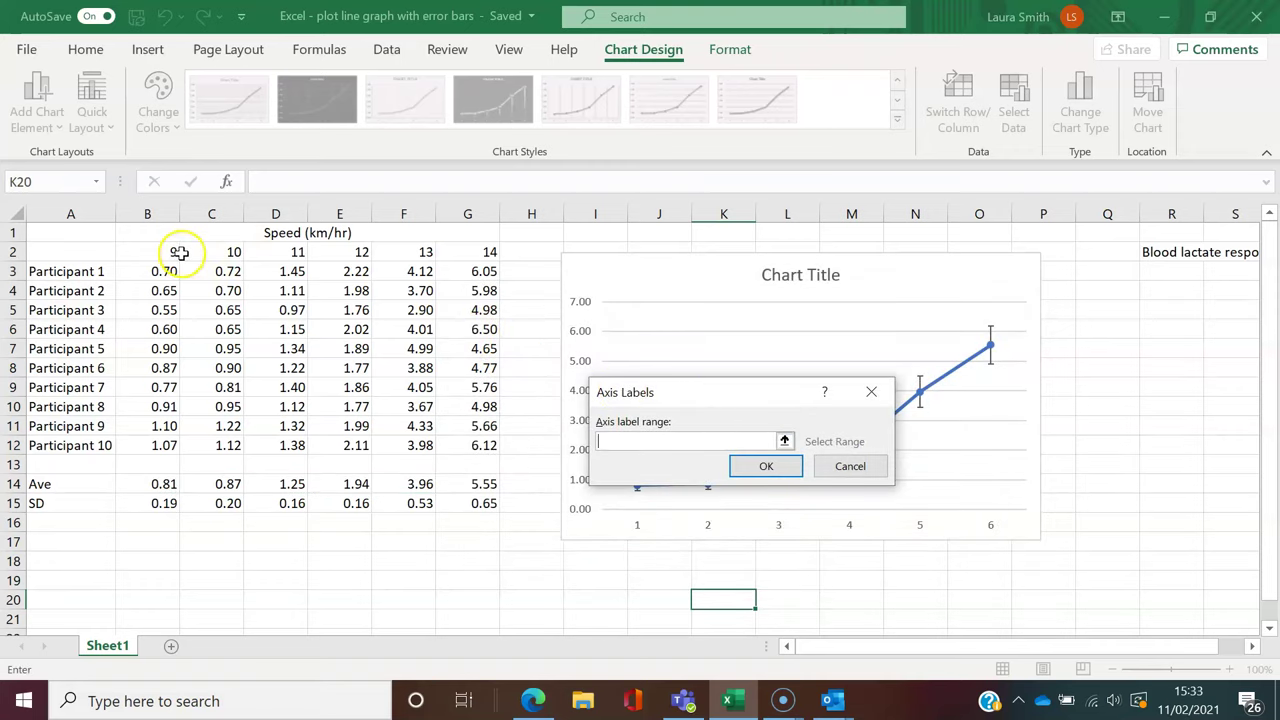
{"action": "left_click_drag", "start_coordinate": [174, 251], "coordinate": [483, 252]}
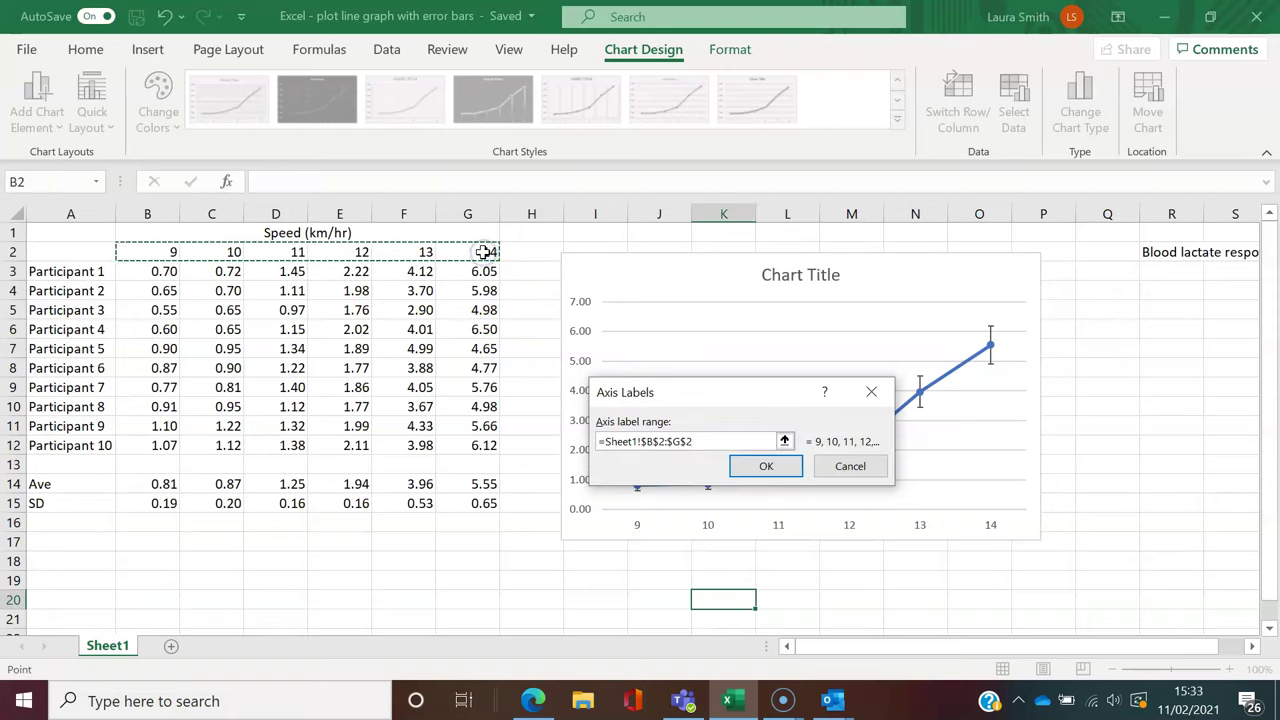
{"action": "left_click", "coordinate": [782, 474]}
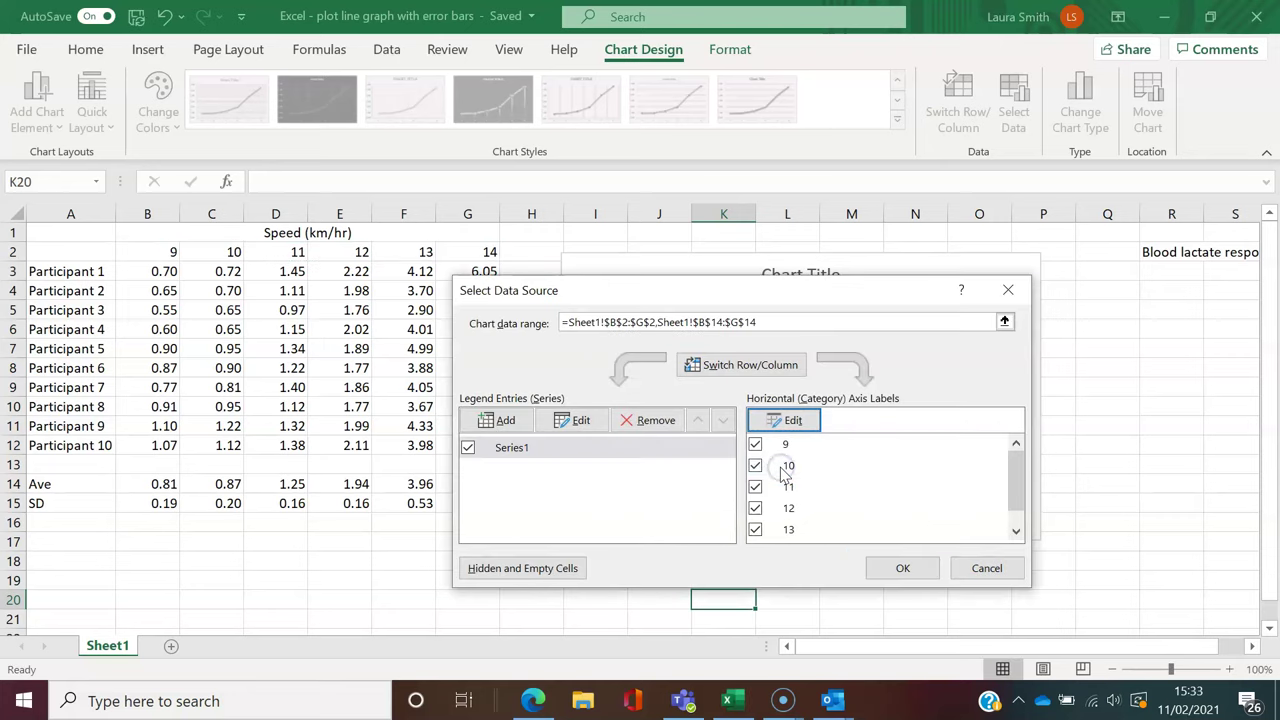
{"action": "left_click", "coordinate": [903, 569]}
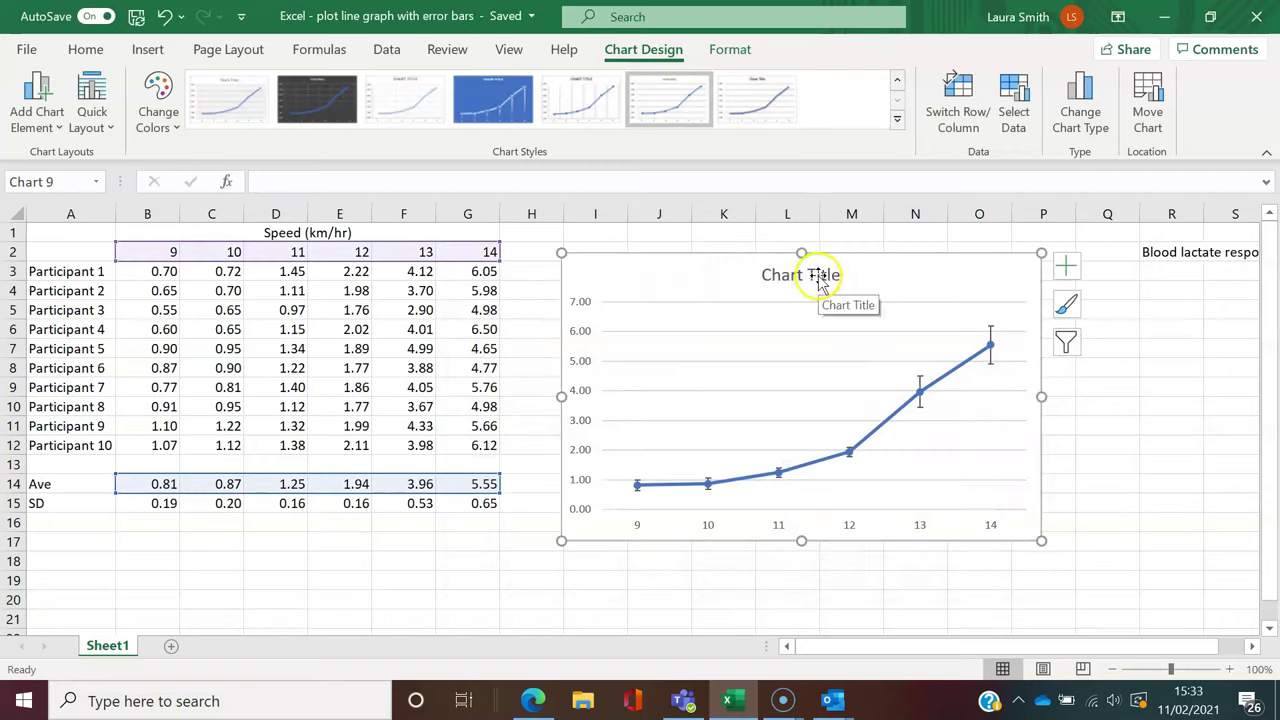
Copy the text "Blood lactate response to incremental exercise" from cell R2 and replace the placeholder chart title with it
{"action": "left_click", "coordinate": [1152, 253]}
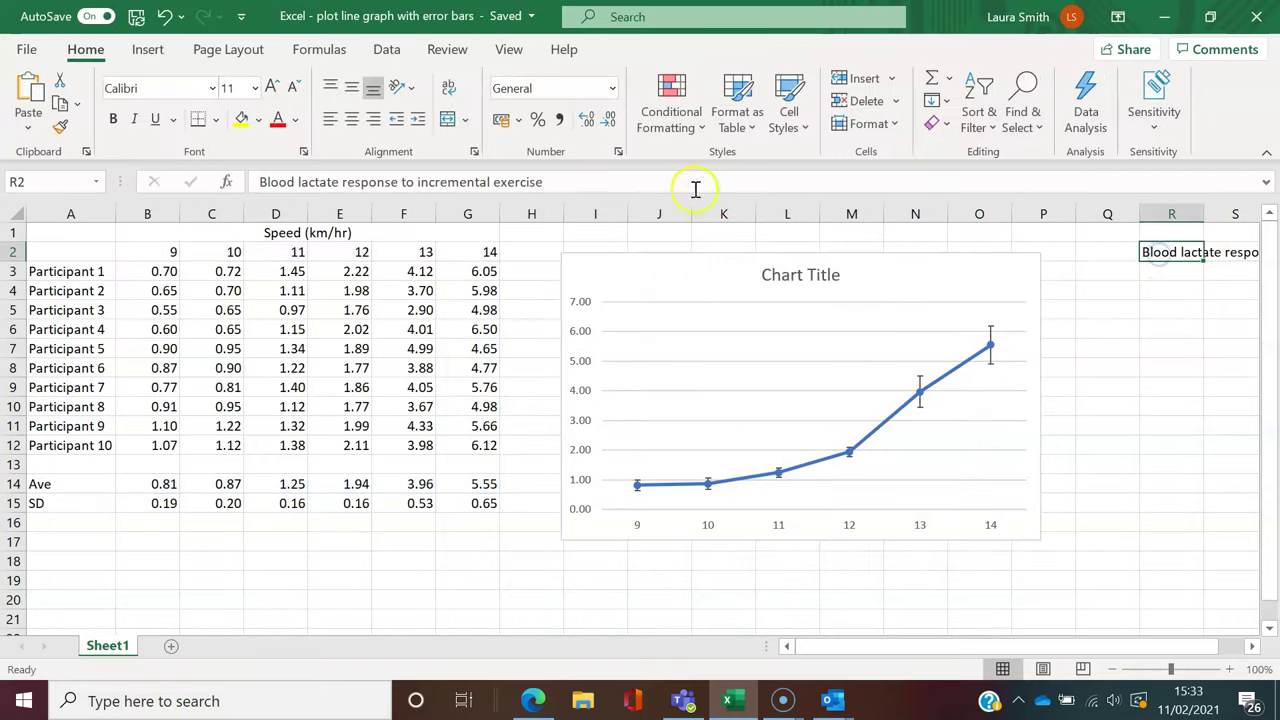
{"action": "left_click_drag", "start_coordinate": [563, 181], "coordinate": [249, 181]}
{"action": "key", "text": "ctrl+c"}
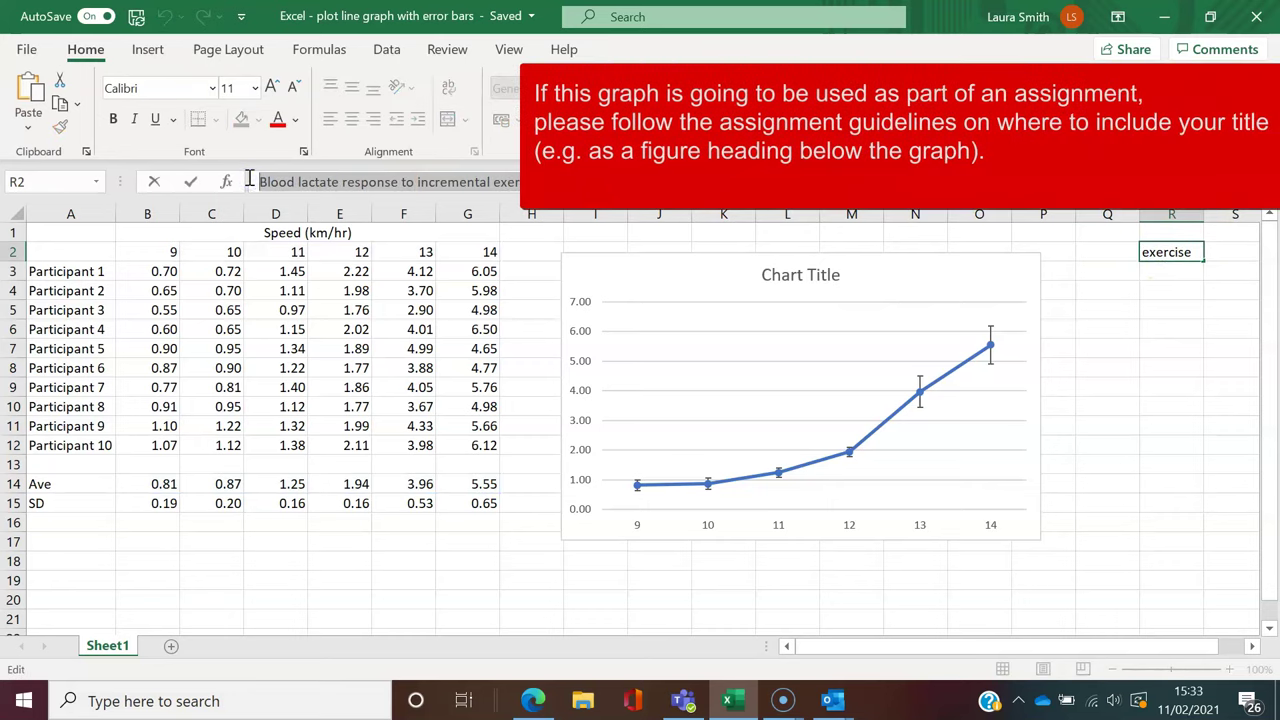
{"action": "left_click", "coordinate": [802, 277]}
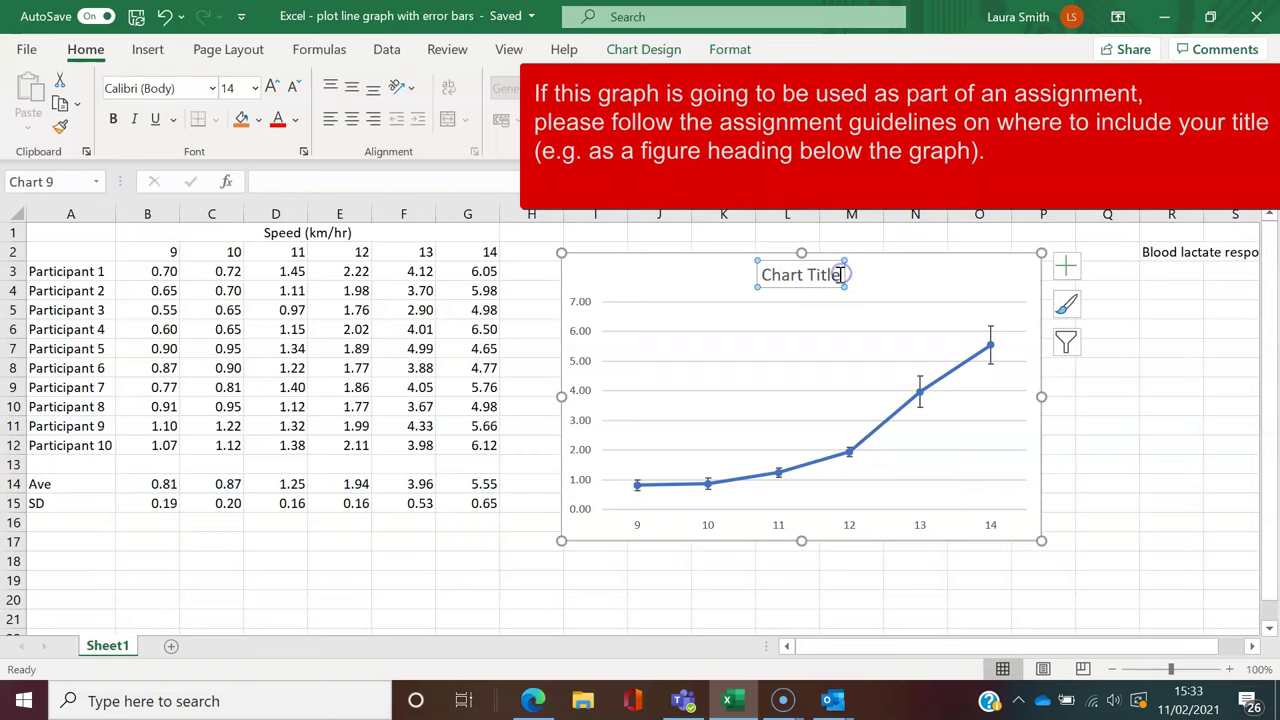
{"action": "left_click_drag", "start_coordinate": [840, 275], "coordinate": [760, 275]}
{"action": "key", "text": "ctrl+v"}
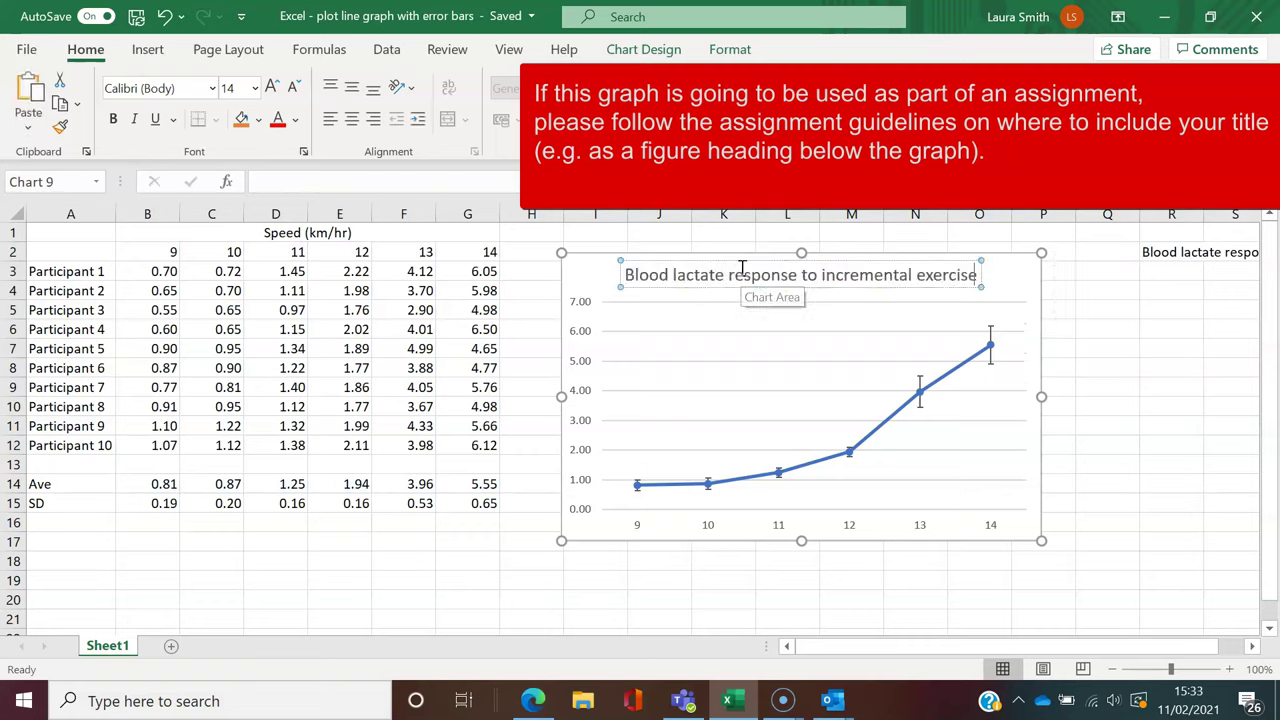
{"action": "left_click", "coordinate": [1000, 313]}
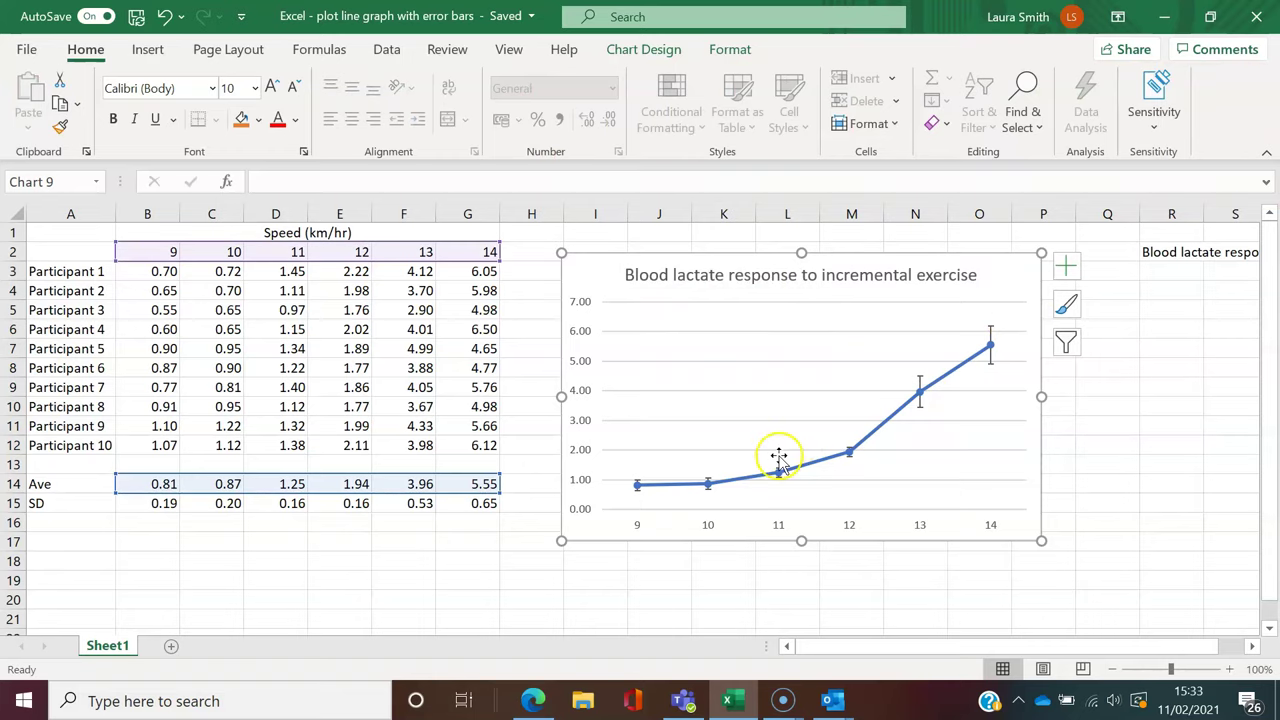
Add axis titles to the chart and set the vertical axis title to "Blood lactate (mmol)"
{"action": "left_click", "coordinate": [737, 527]}
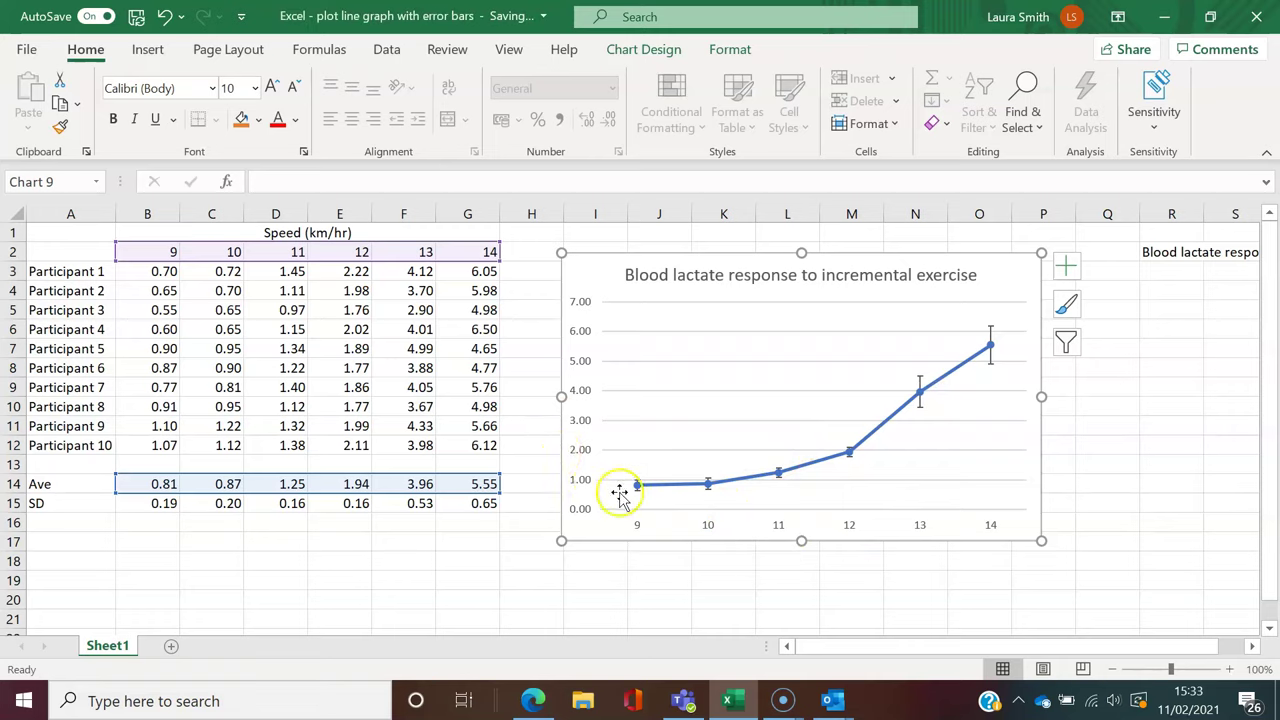
{"action": "left_click", "coordinate": [1066, 272]}
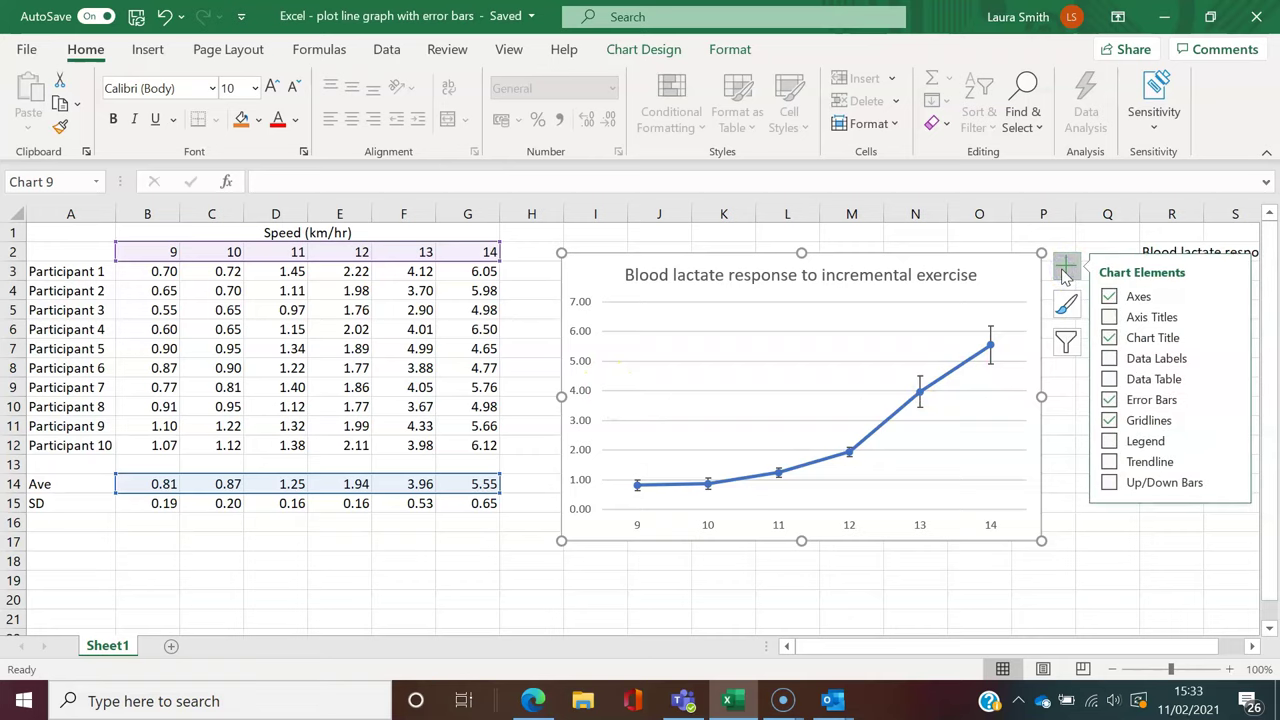
{"action": "left_click", "coordinate": [1109, 317]}
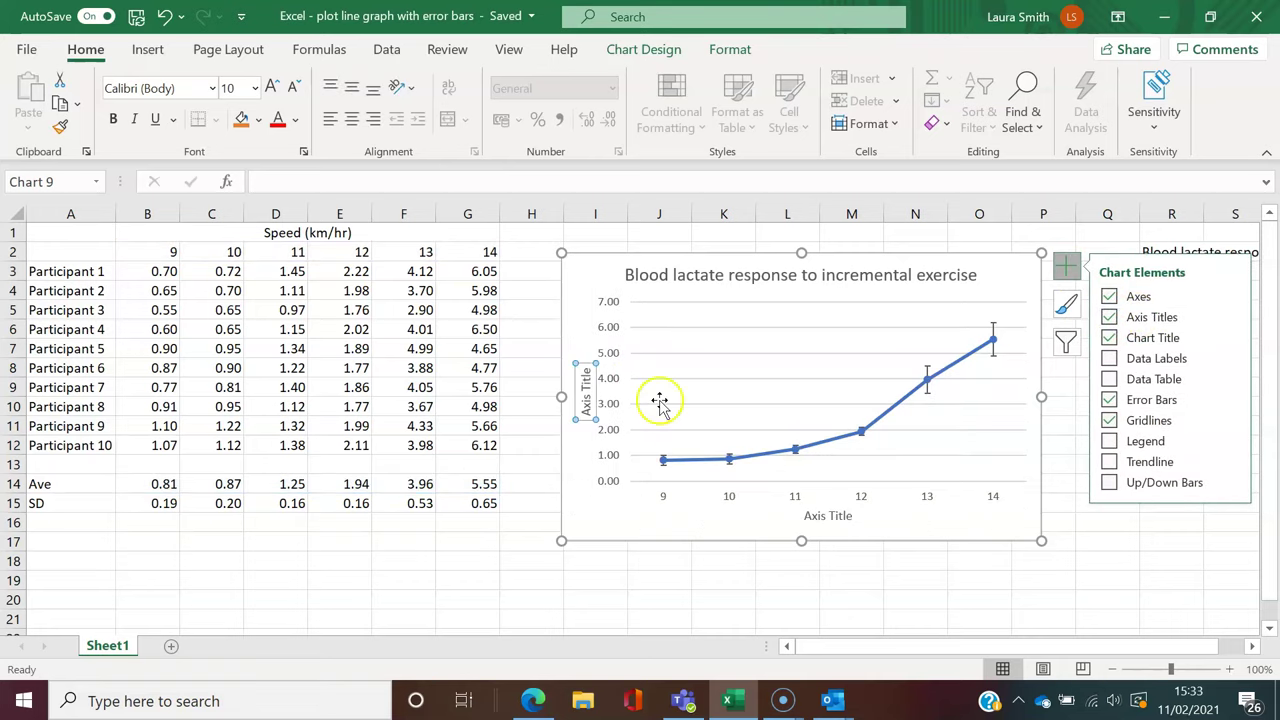
{"action": "left_click", "coordinate": [587, 375]}
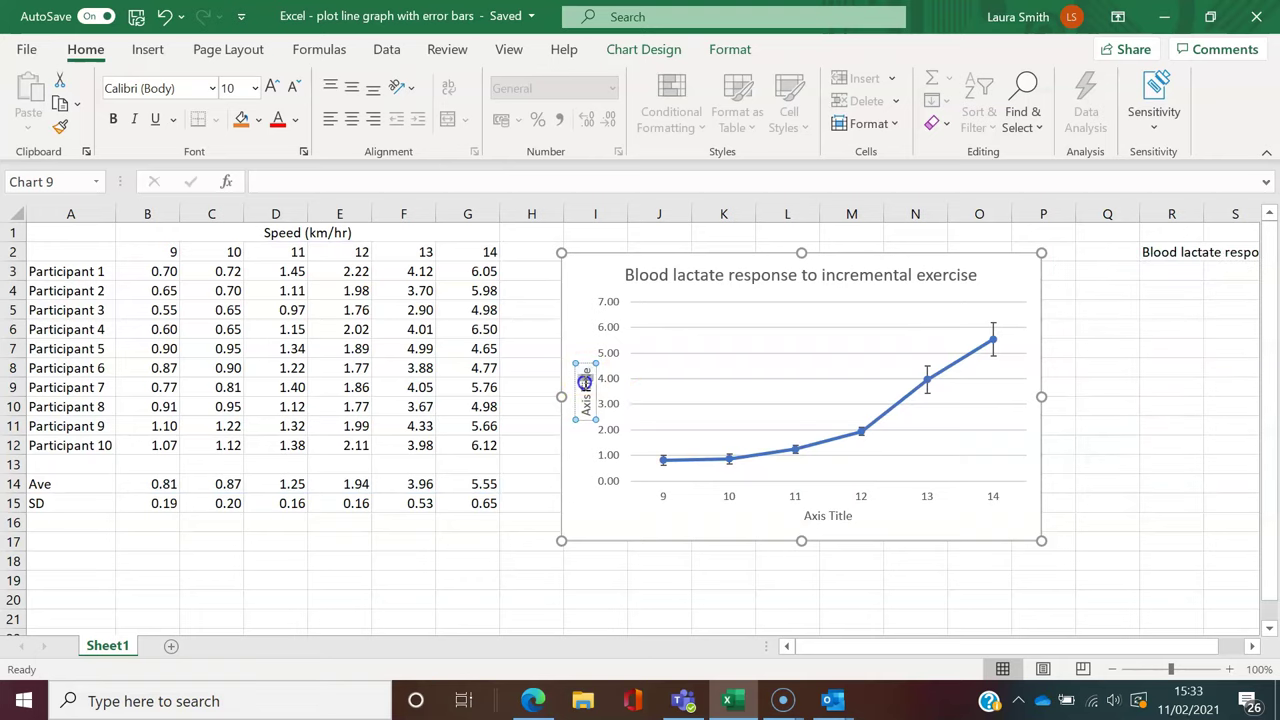
{"action": "left_click_drag", "start_coordinate": [586, 371], "coordinate": [581, 414]}
{"action": "type", "text": "Blood"}
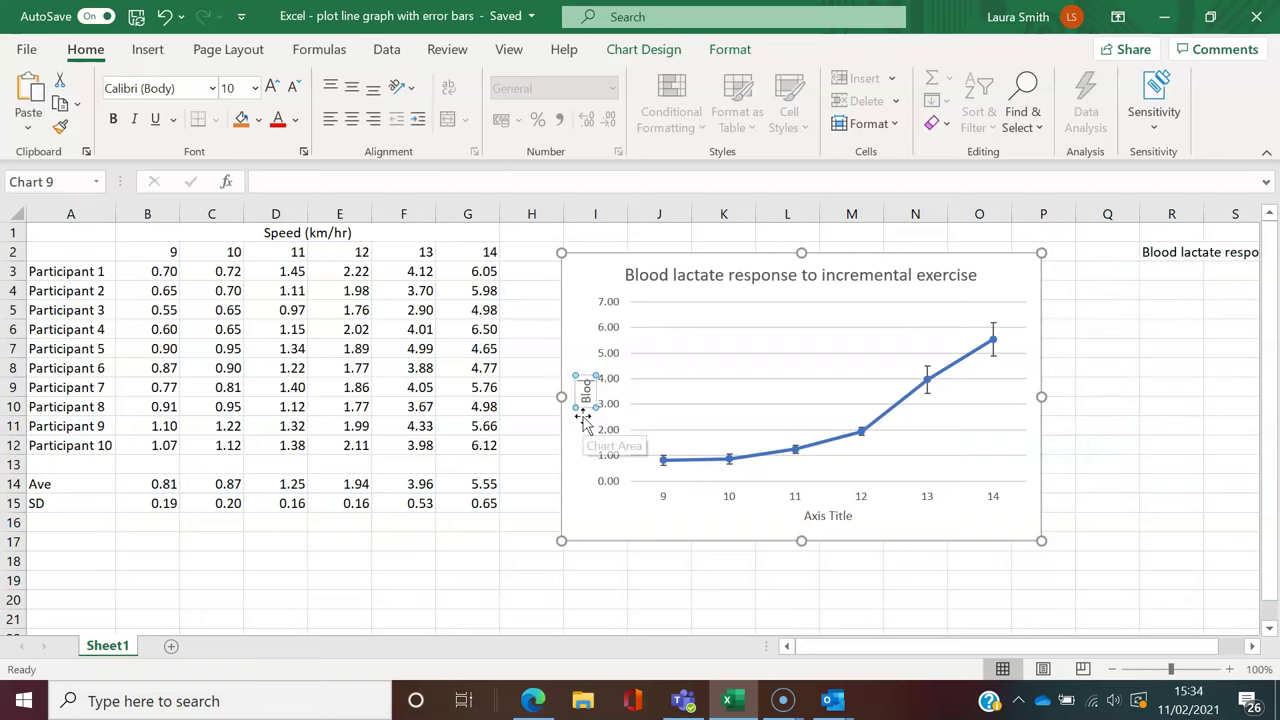
{"action": "type", "text": " lactate"}
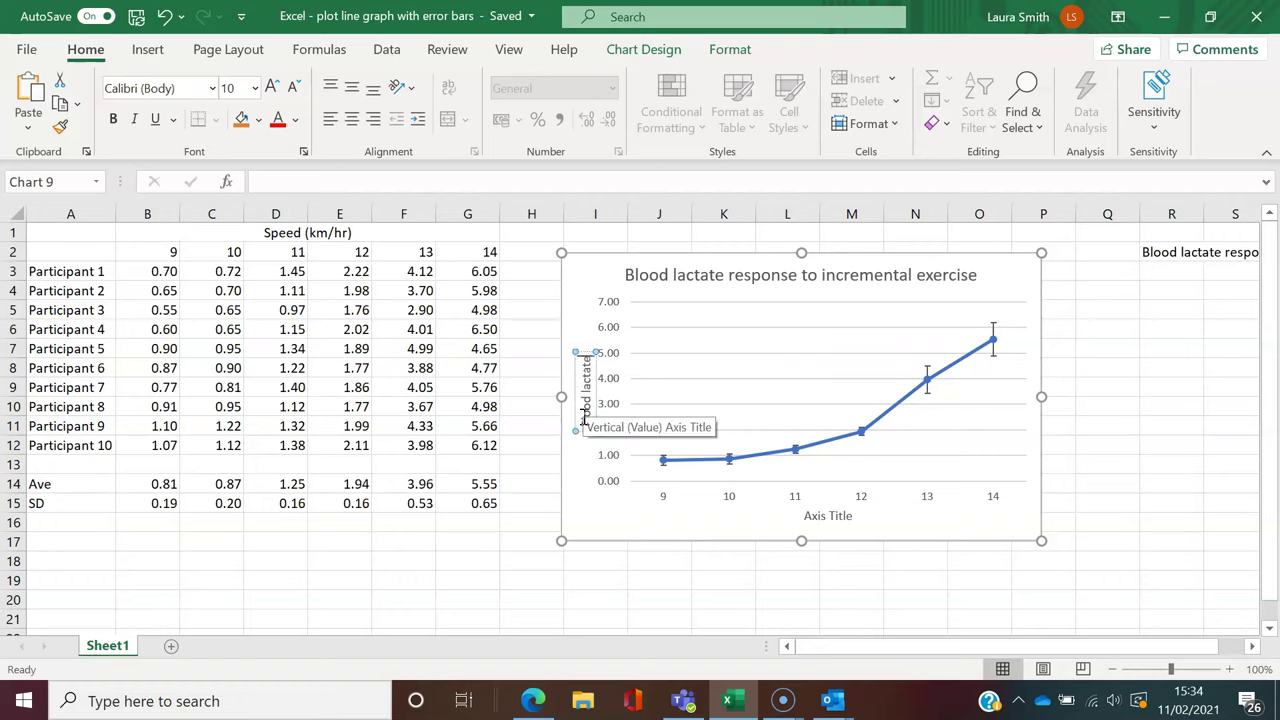
{"action": "type", "text": " (mmol"}
Replace the horizontal axis title with "Speed (km/hr)" and deselect the chart
{"action": "left_click", "coordinate": [838, 517]}
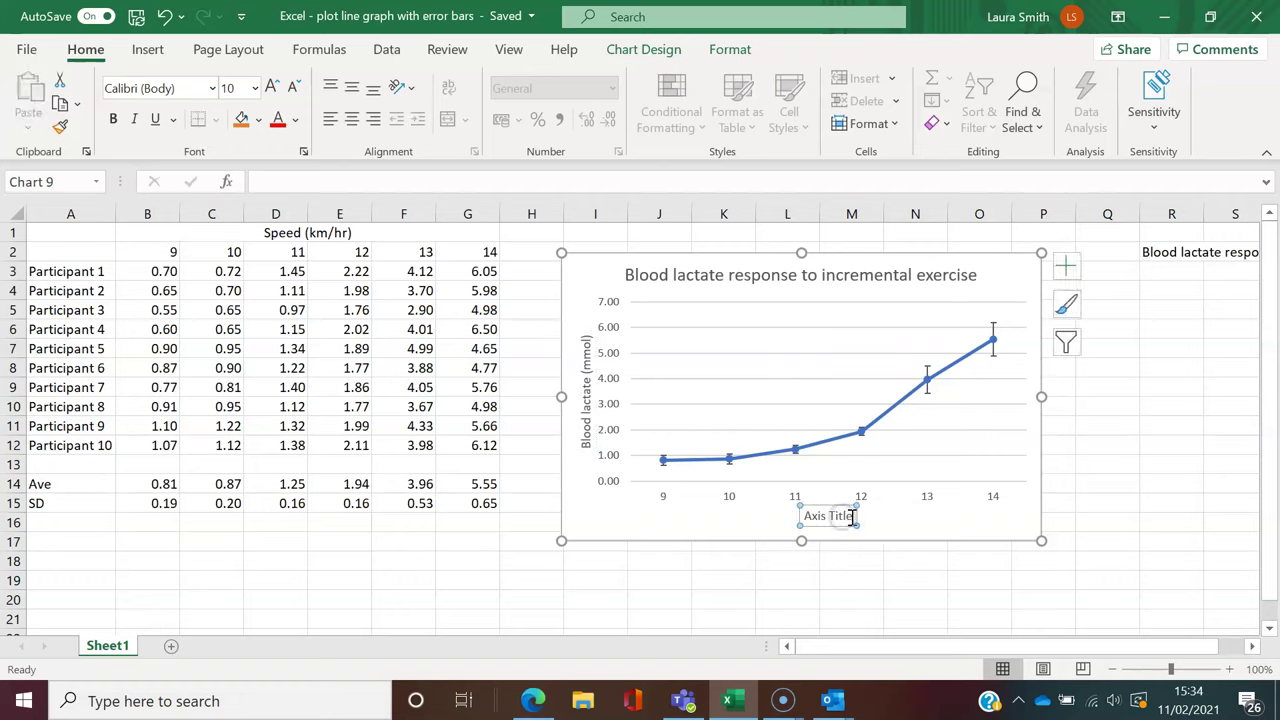
{"action": "left_click_drag", "start_coordinate": [851, 516], "coordinate": [806, 517]}
{"action": "type", "text": "Sp"}
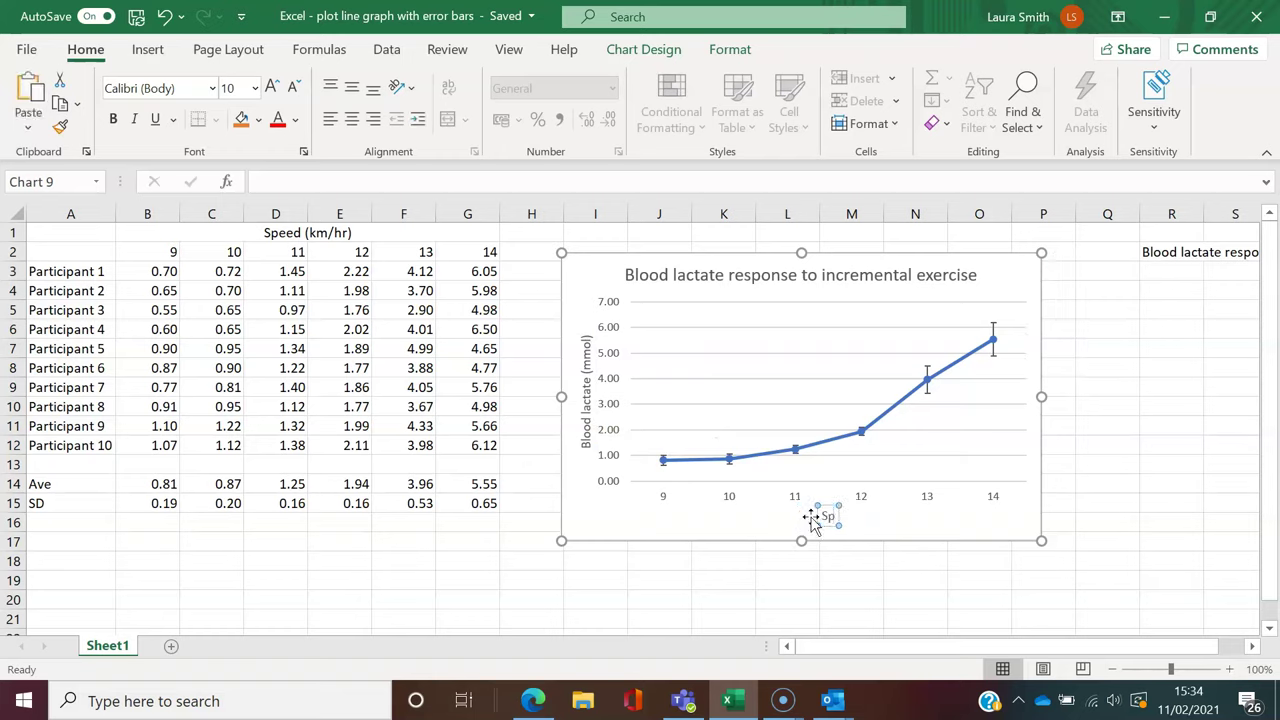
{"action": "type", "text": "eed (km/"}
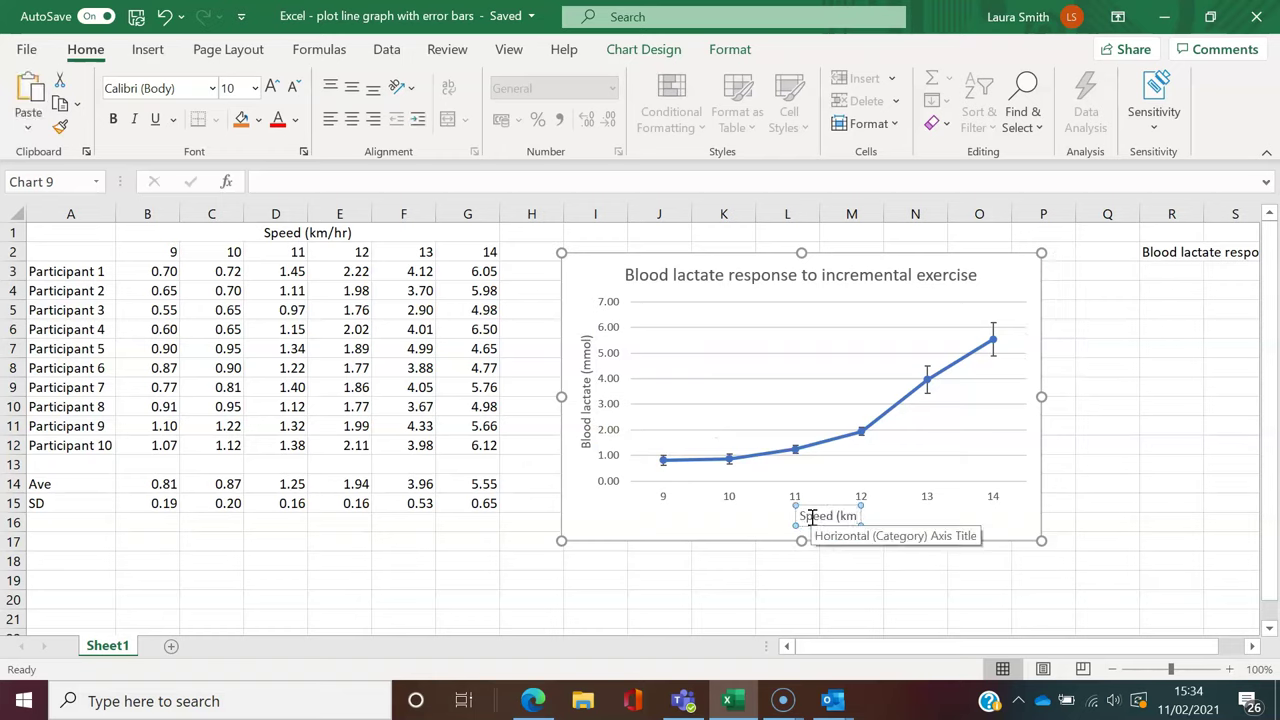
{"action": "type", "text": "hr)"}
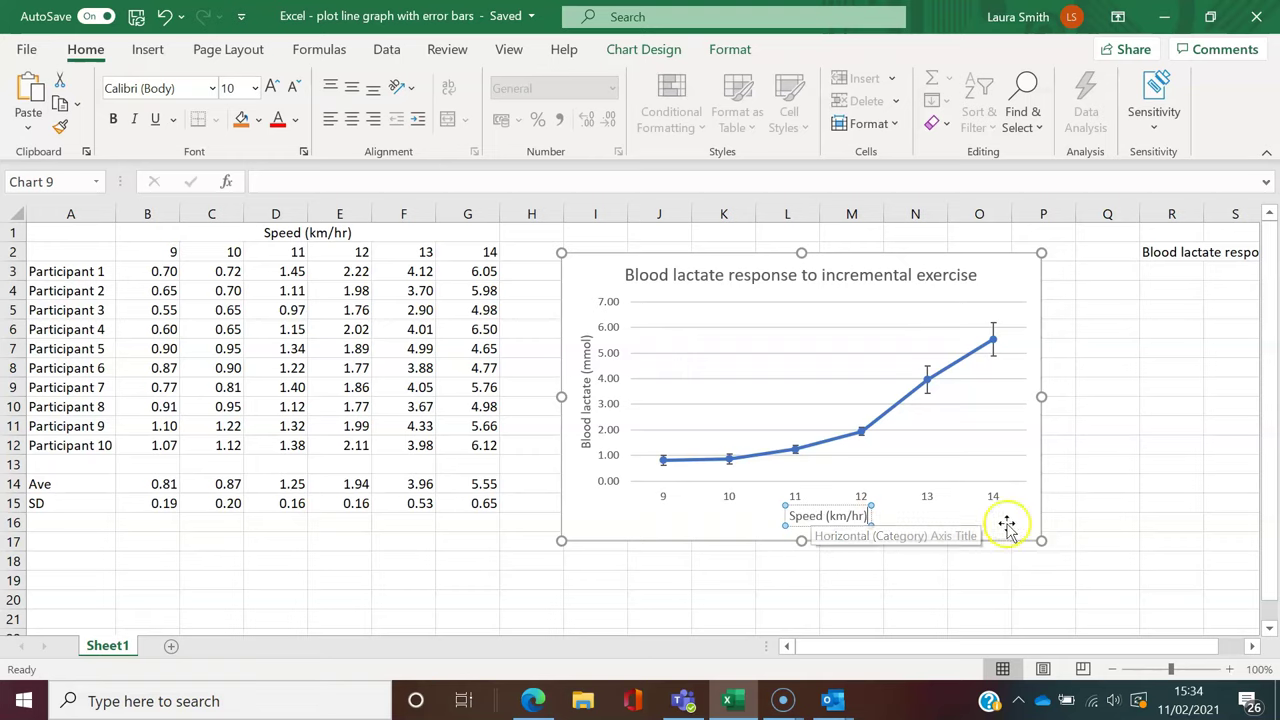
{"action": "left_click", "coordinate": [987, 577]}
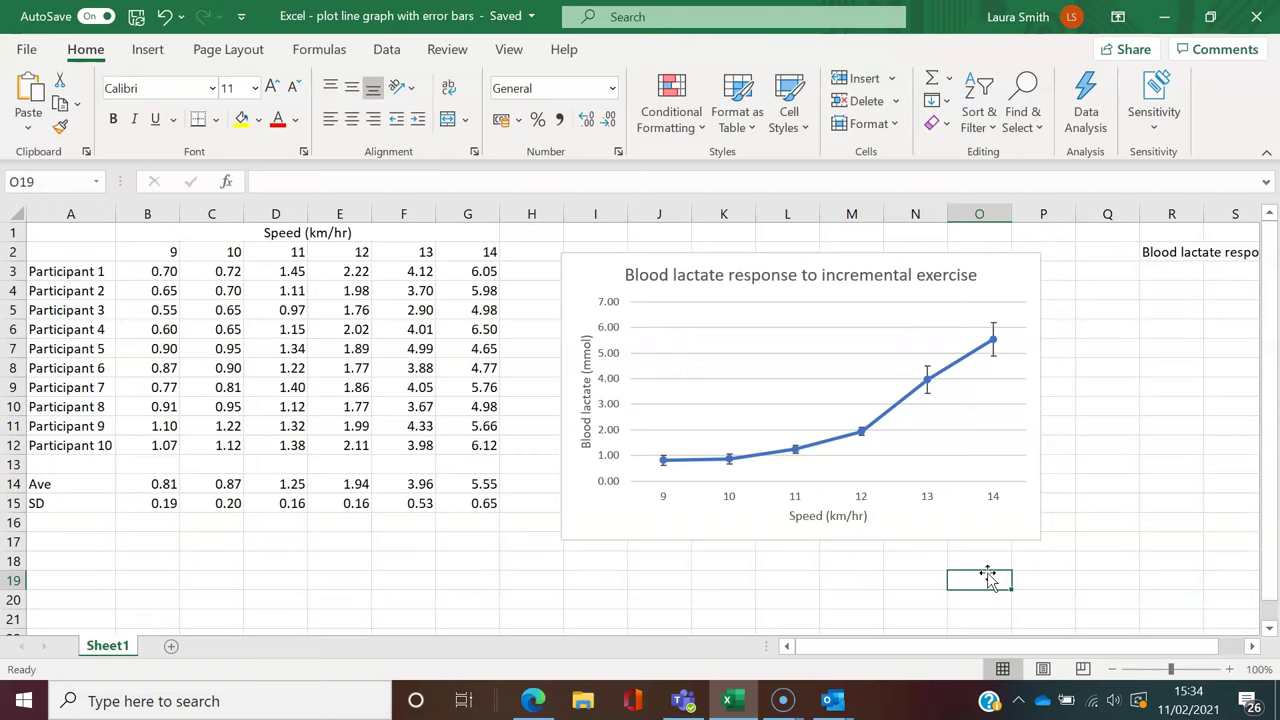